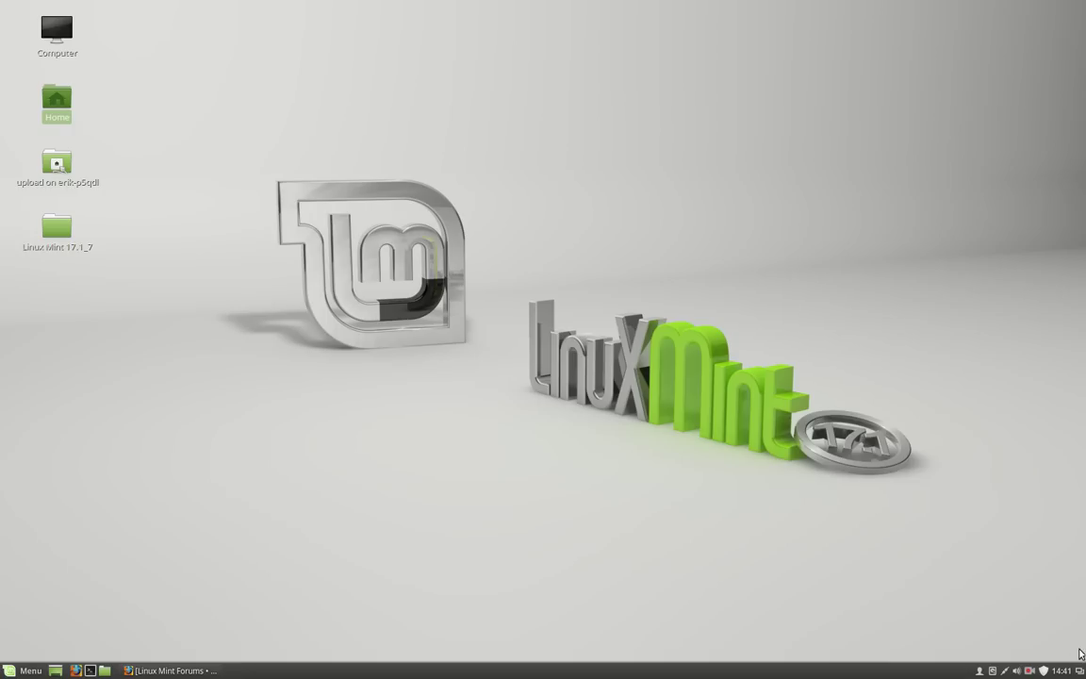
# Step: Launch Update Manager from the shield icon in the system tray
pyautogui.click(1029, 670)
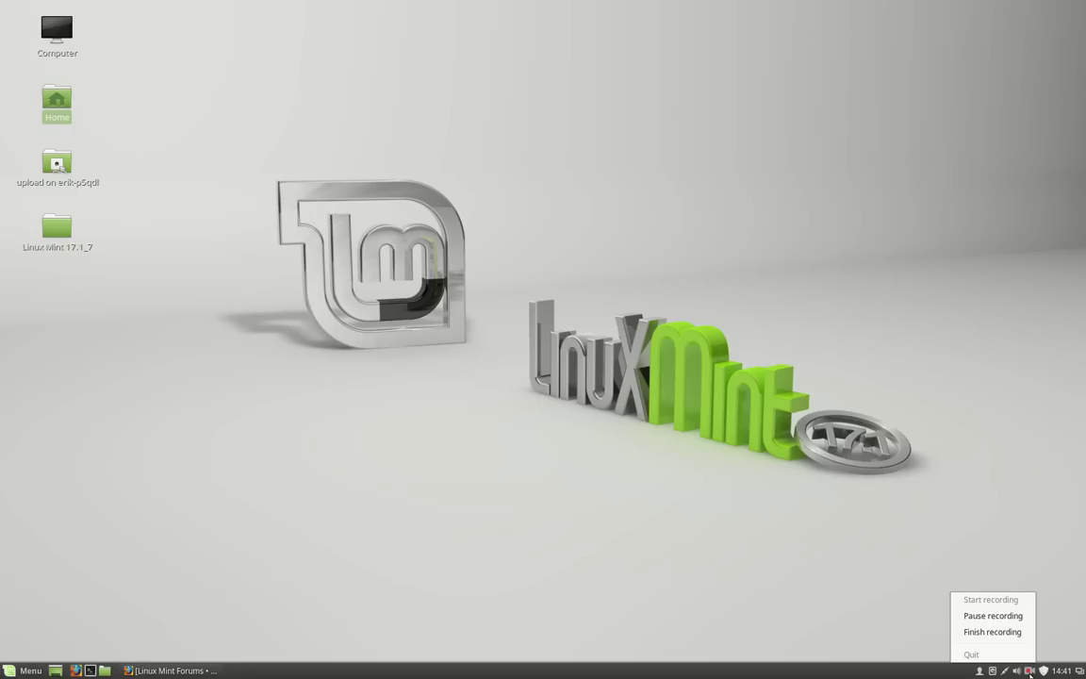
pyautogui.click(617, 248)
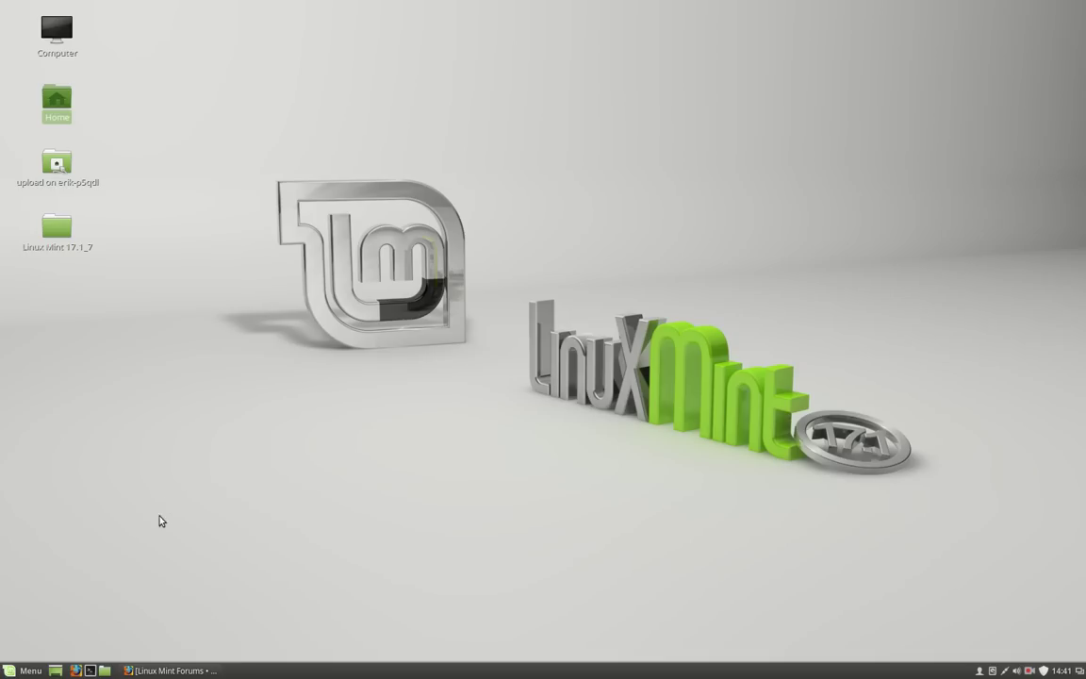
# Step: Open Update Manager, then view and dismiss today's date in the panel clock calendar
pyautogui.click(1044, 670)
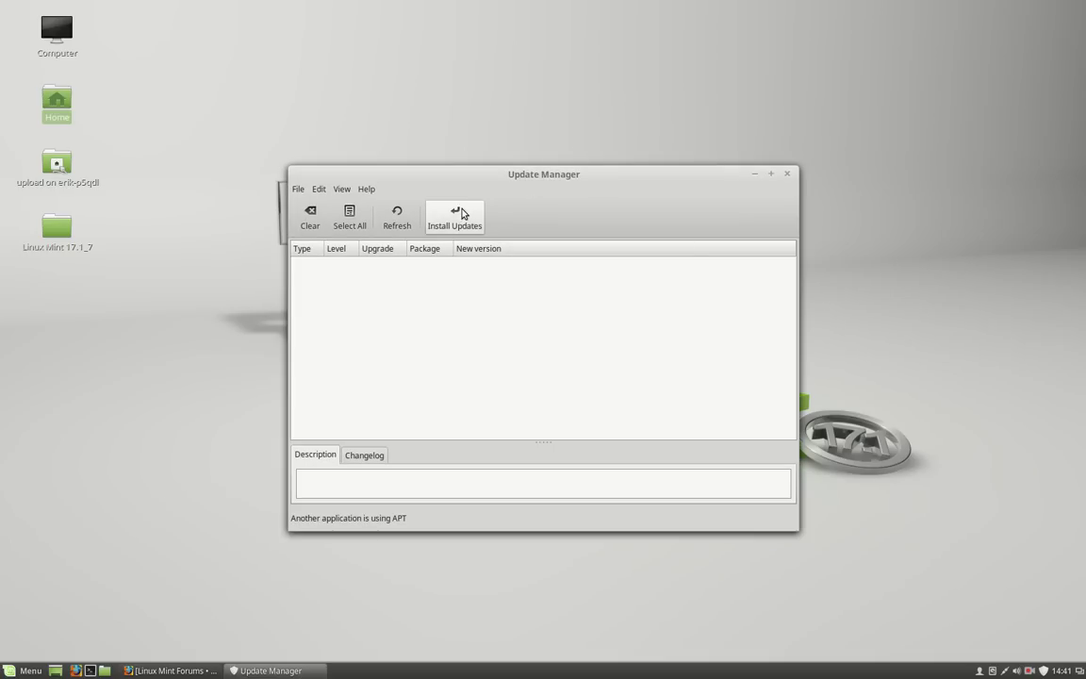
pyautogui.click(1065, 670)
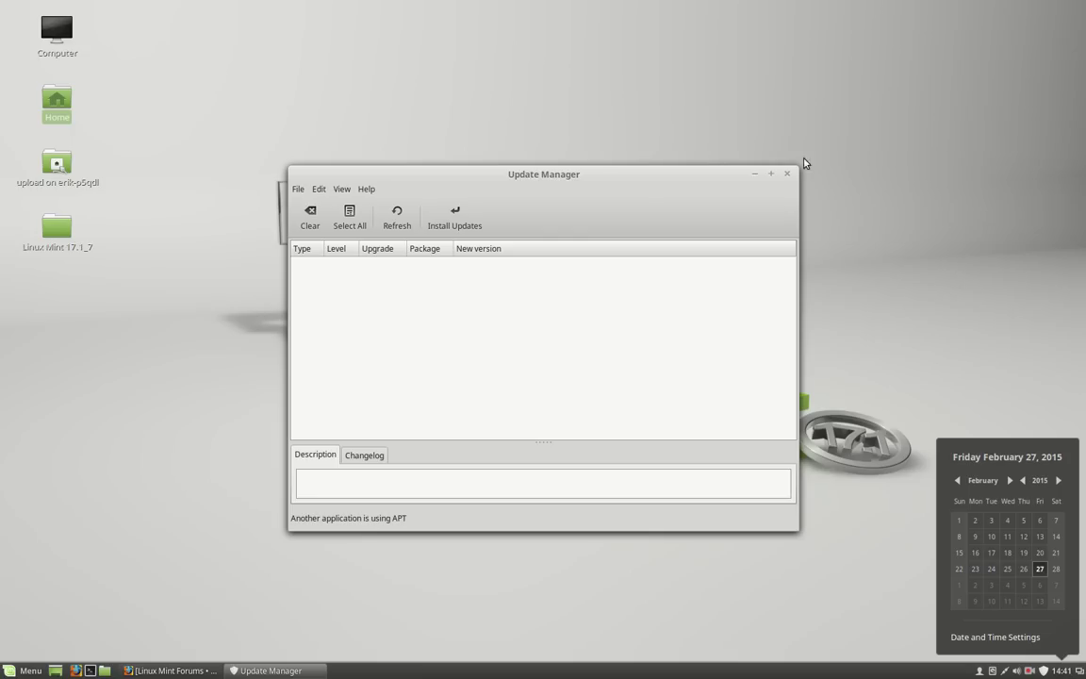
pyautogui.click(789, 177)
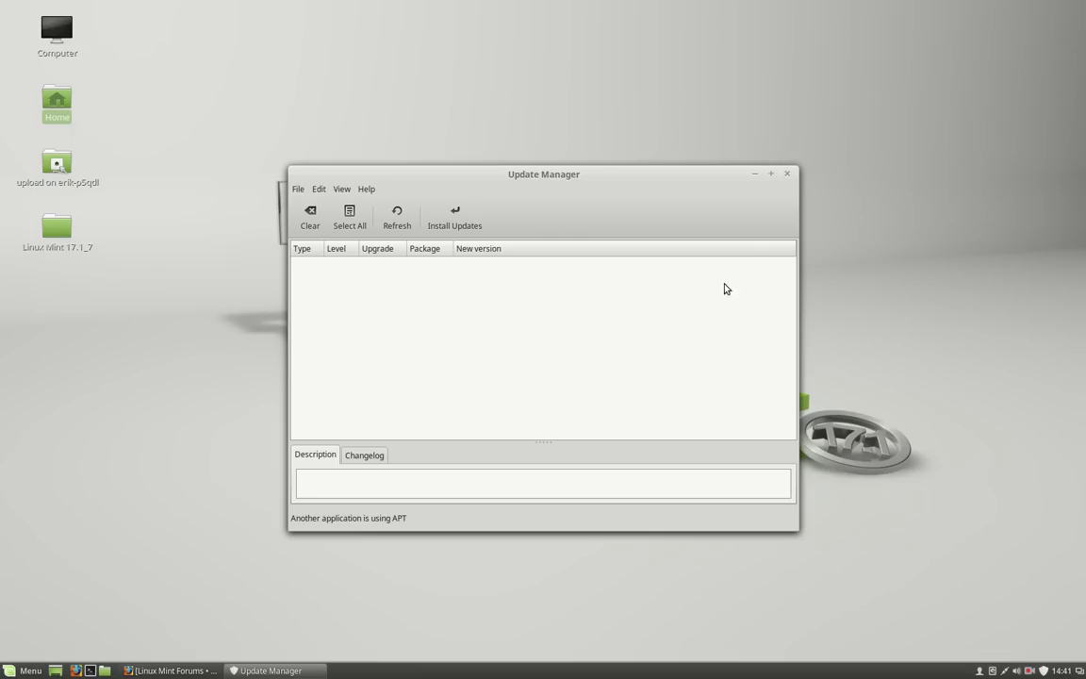
# Step: Close Update Manager, move Linux Mint 17.1_7 to the top centre, and browse its subfolders in Nemo
pyautogui.click(788, 176)
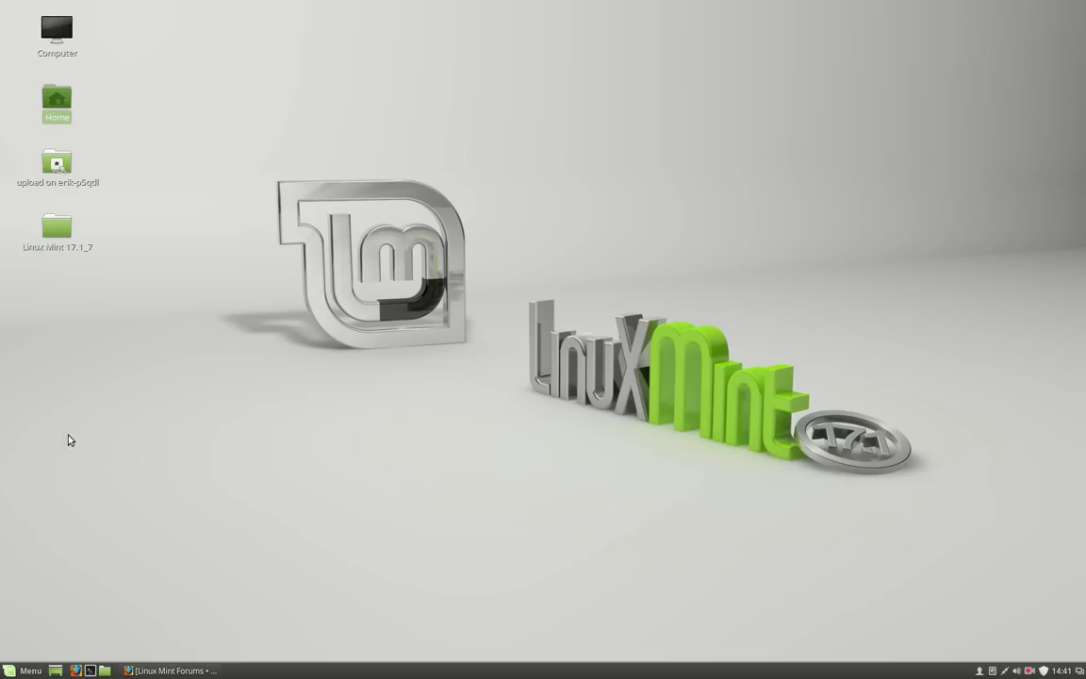
pyautogui.moveTo(54, 212); pyautogui.dragTo(320, 56)
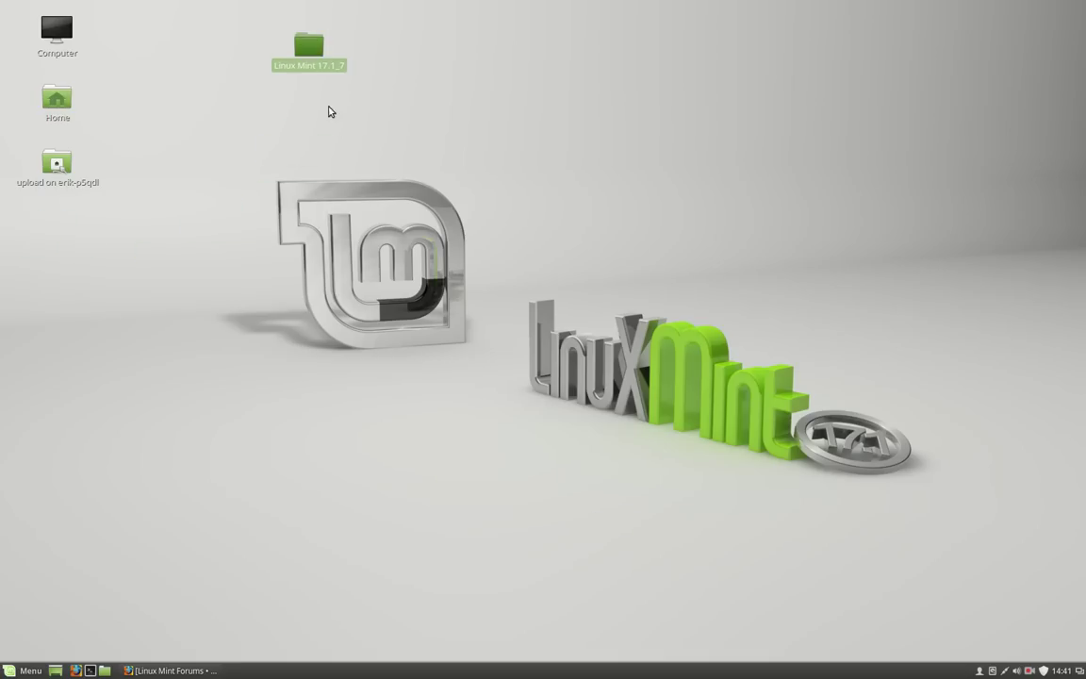
pyautogui.doubleClick(314, 49)
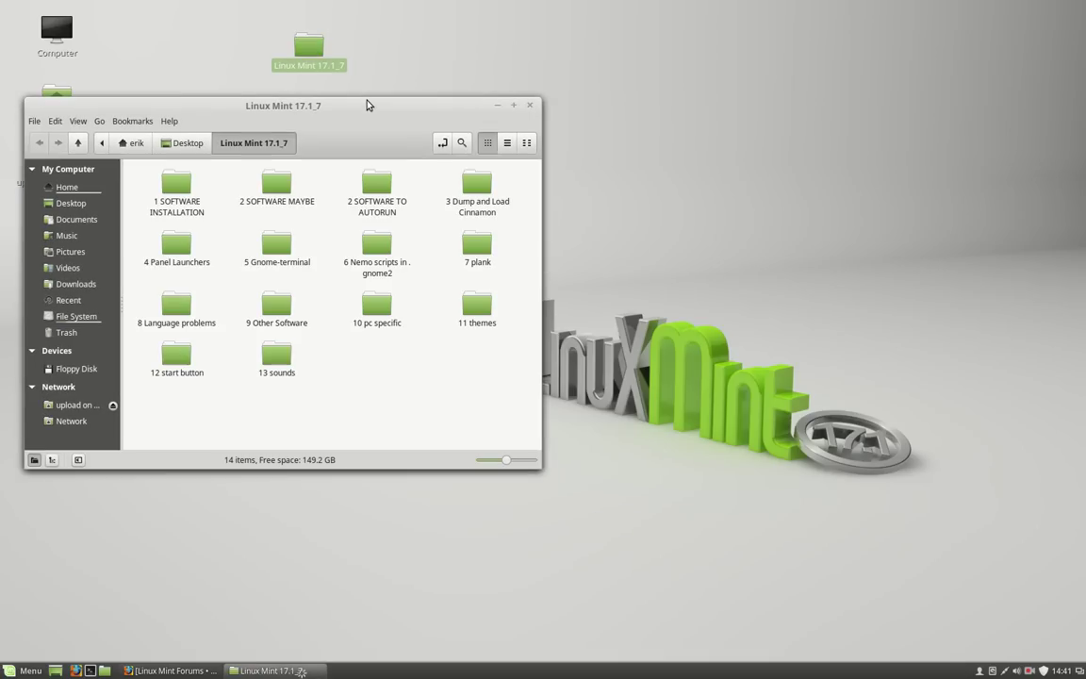
pyautogui.moveTo(361, 106); pyautogui.dragTo(901, 55)
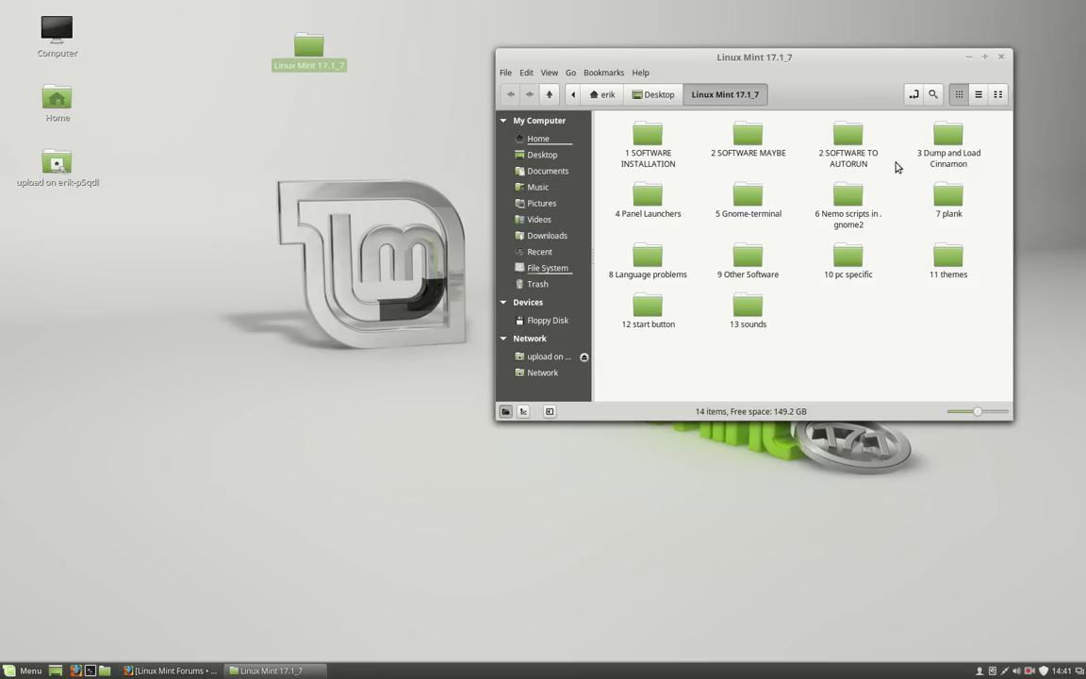
pyautogui.click(1003, 59)
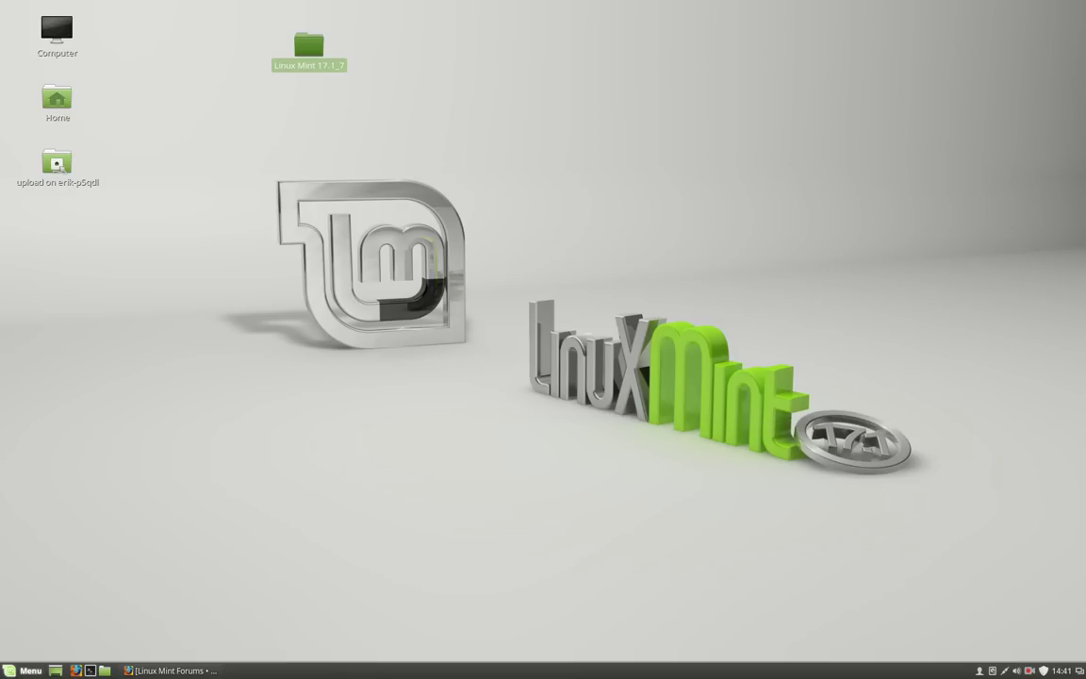
# Step: Show All Applications in the Menu and scroll to the last entries, such as Workspaces
pyautogui.click(24, 670)
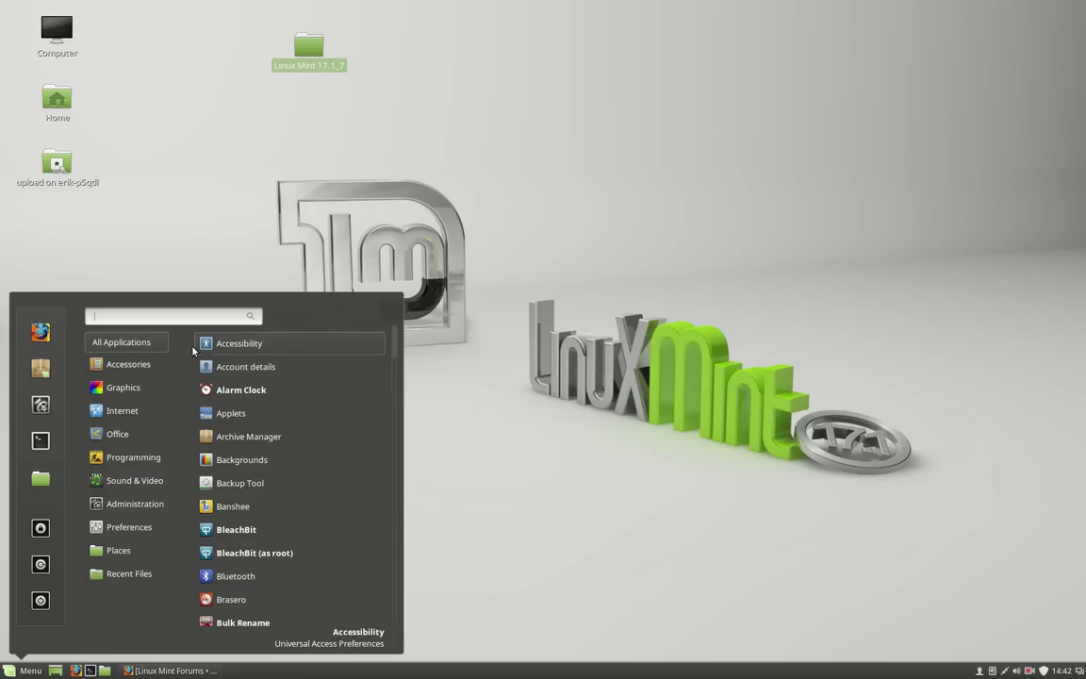
pyautogui.scroll(-4, 226, 395)
pyautogui.scroll(-6, 330, 415)
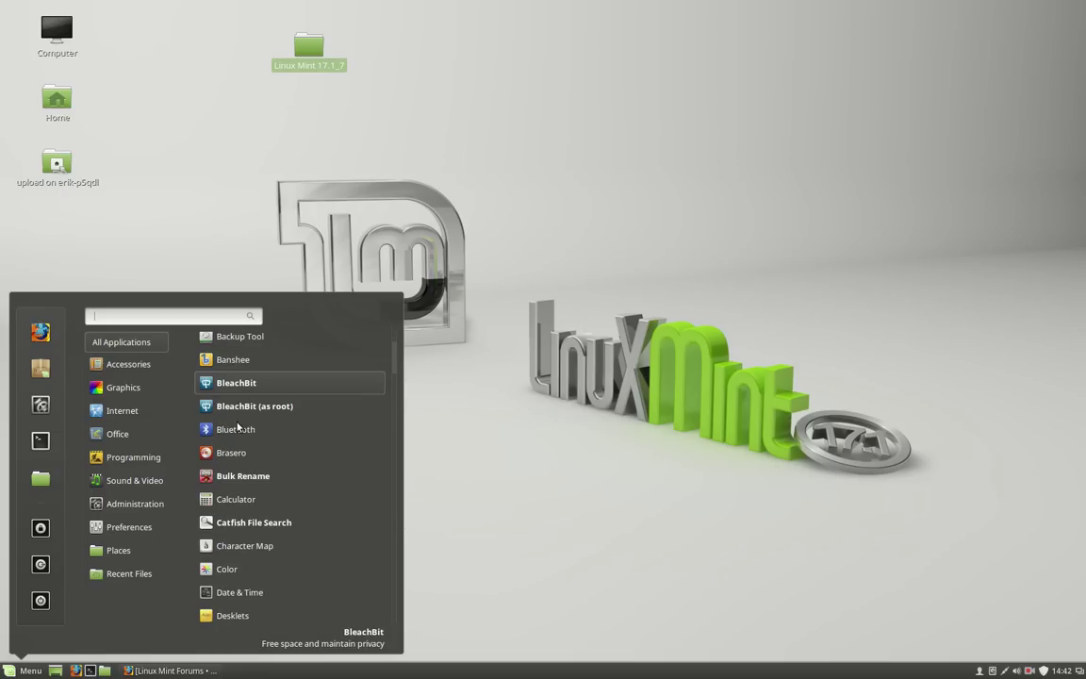
pyautogui.scroll(-6, 359, 427)
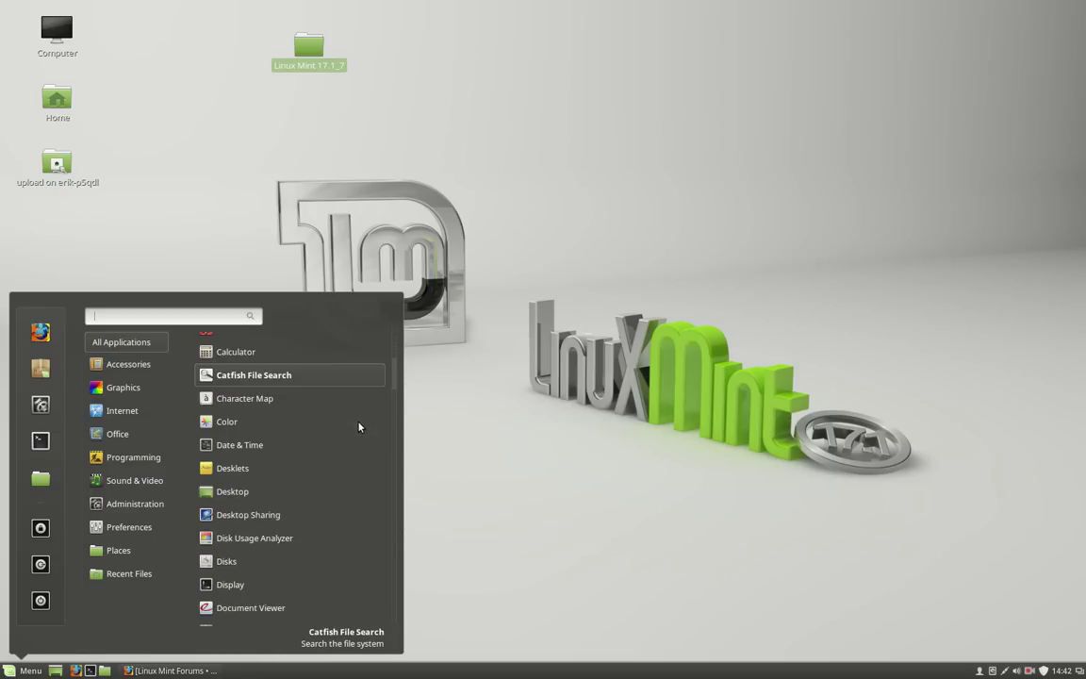
pyautogui.scroll(-8, 358, 427)
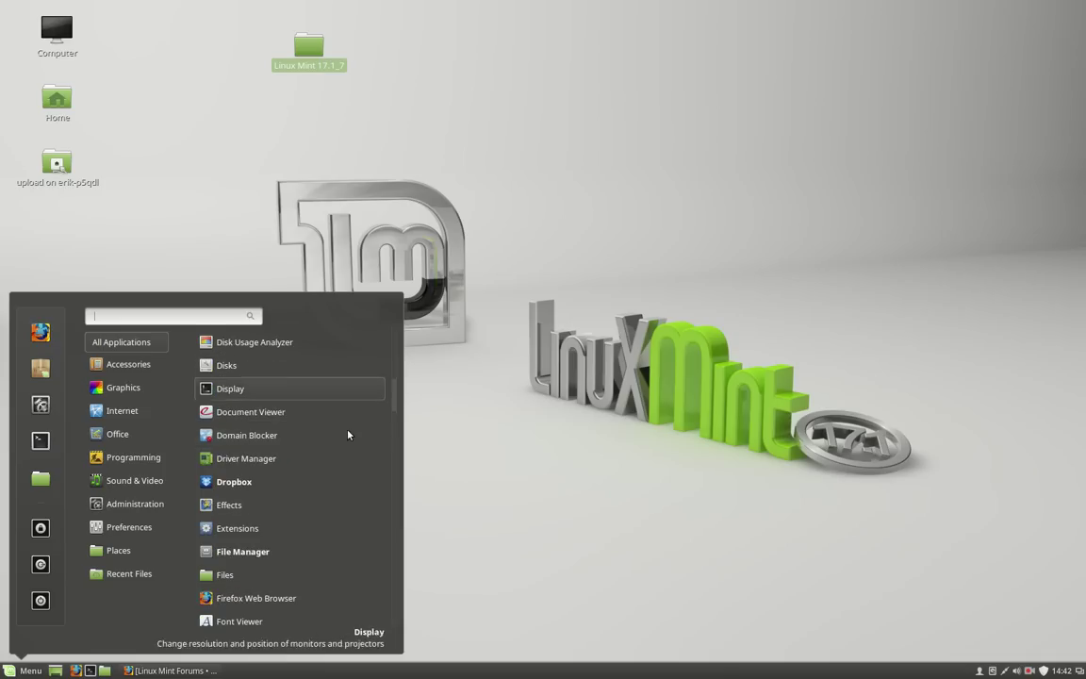
pyautogui.scroll(-15, 303, 469)
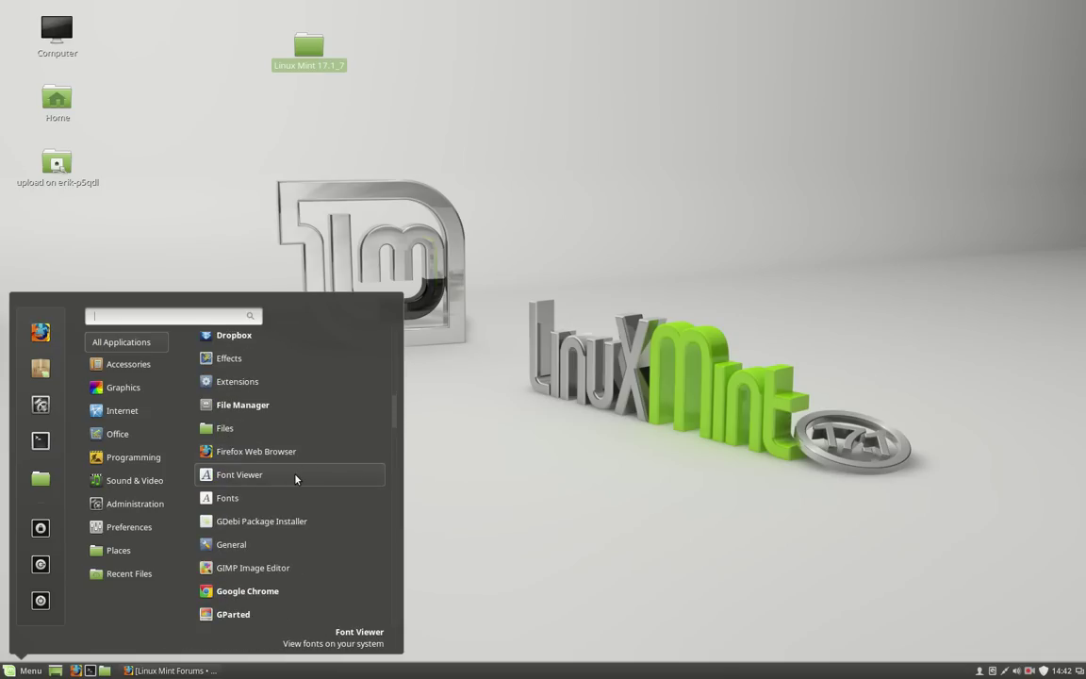
pyautogui.scroll(-10, 288, 490)
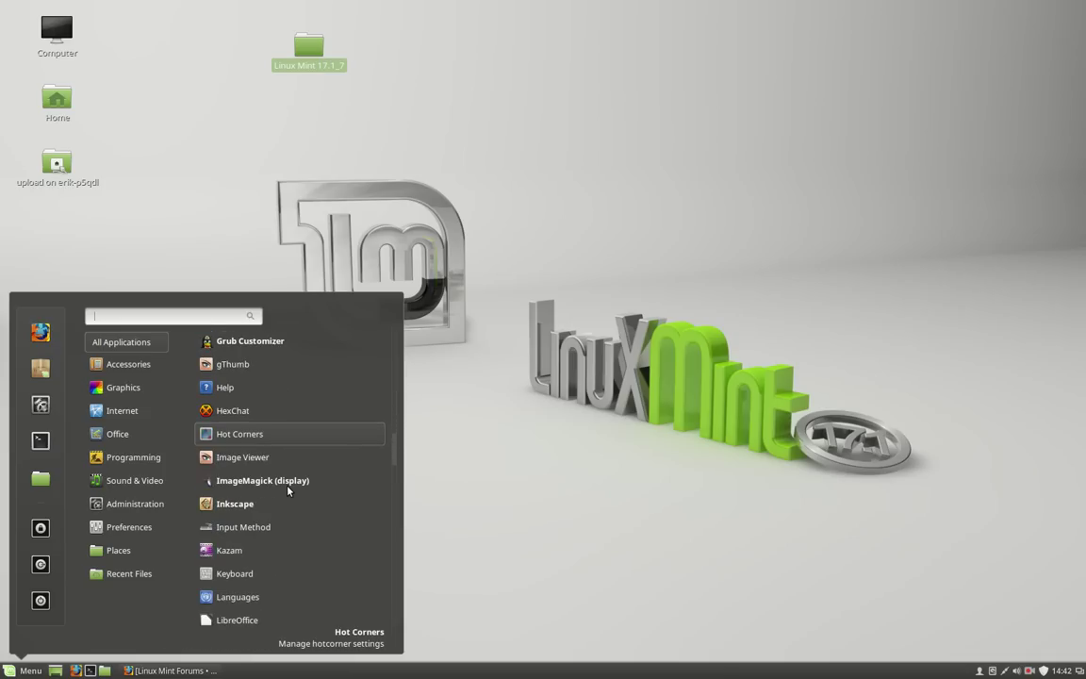
pyautogui.scroll(-13, 289, 490)
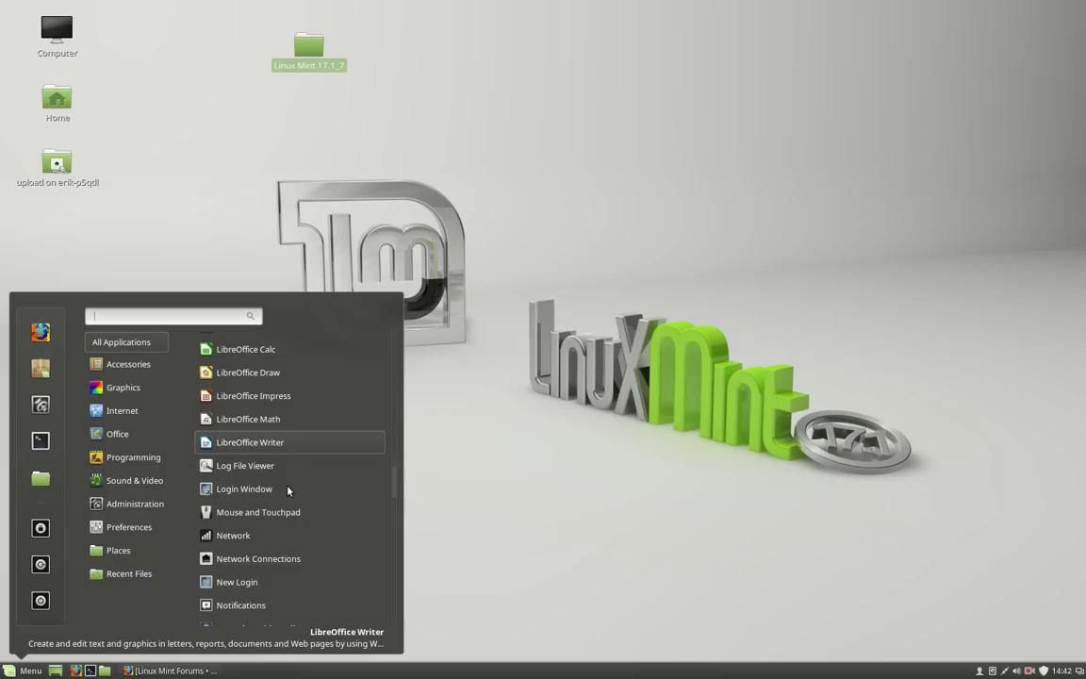
pyautogui.scroll(-13, 289, 490)
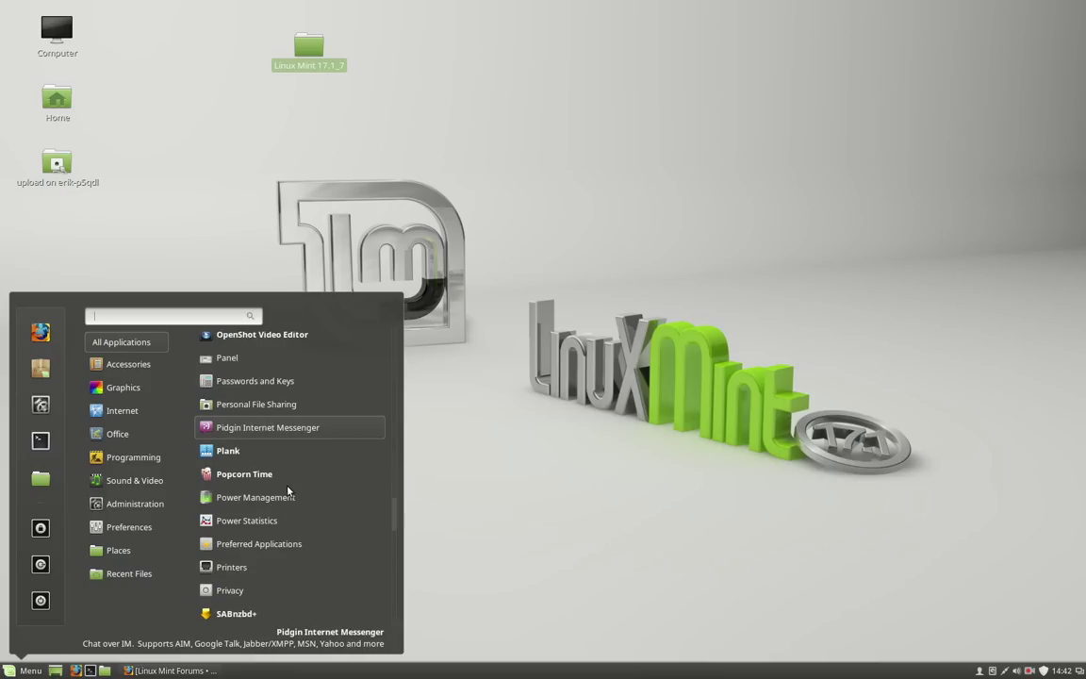
pyautogui.scroll(-10, 288, 490)
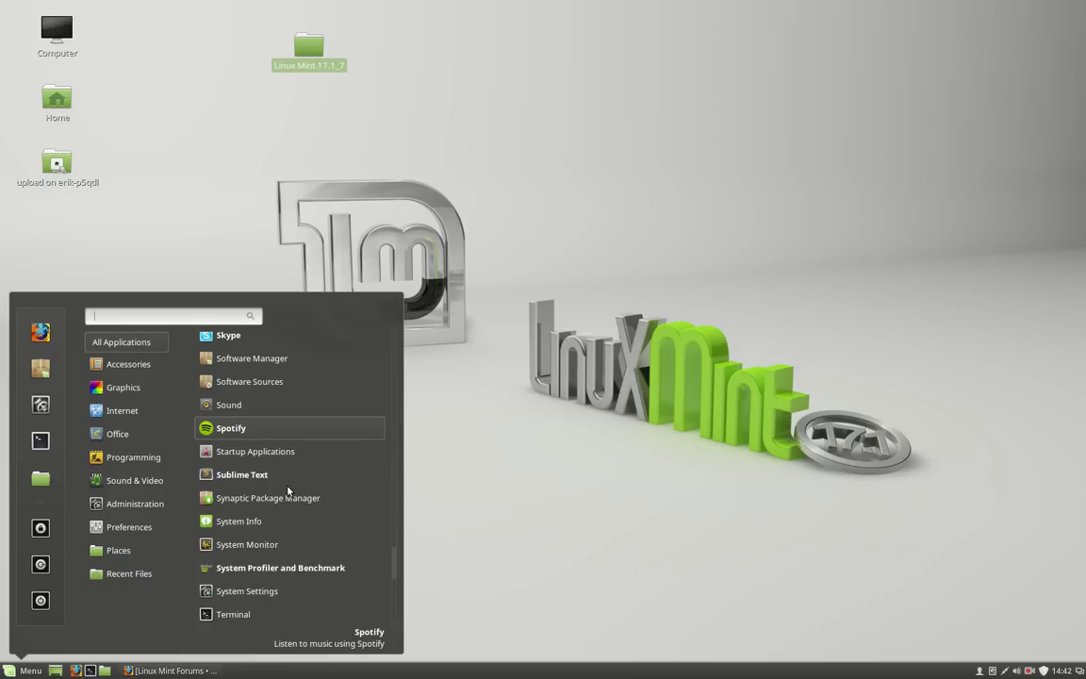
pyautogui.scroll(-9, 289, 490)
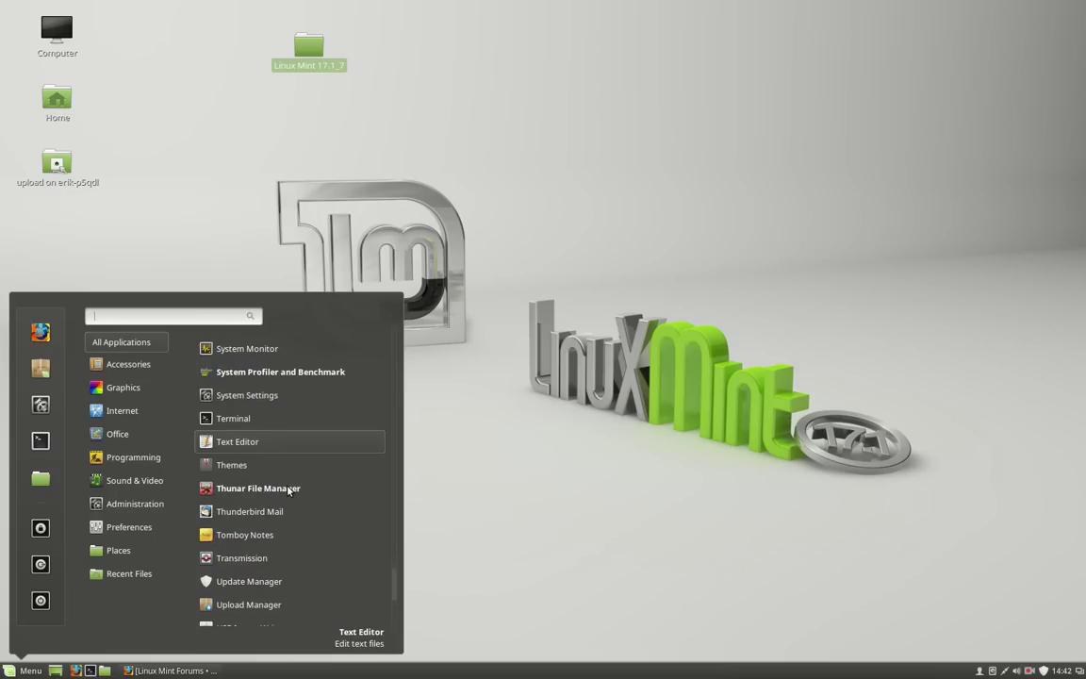
pyautogui.scroll(-10, 288, 490)
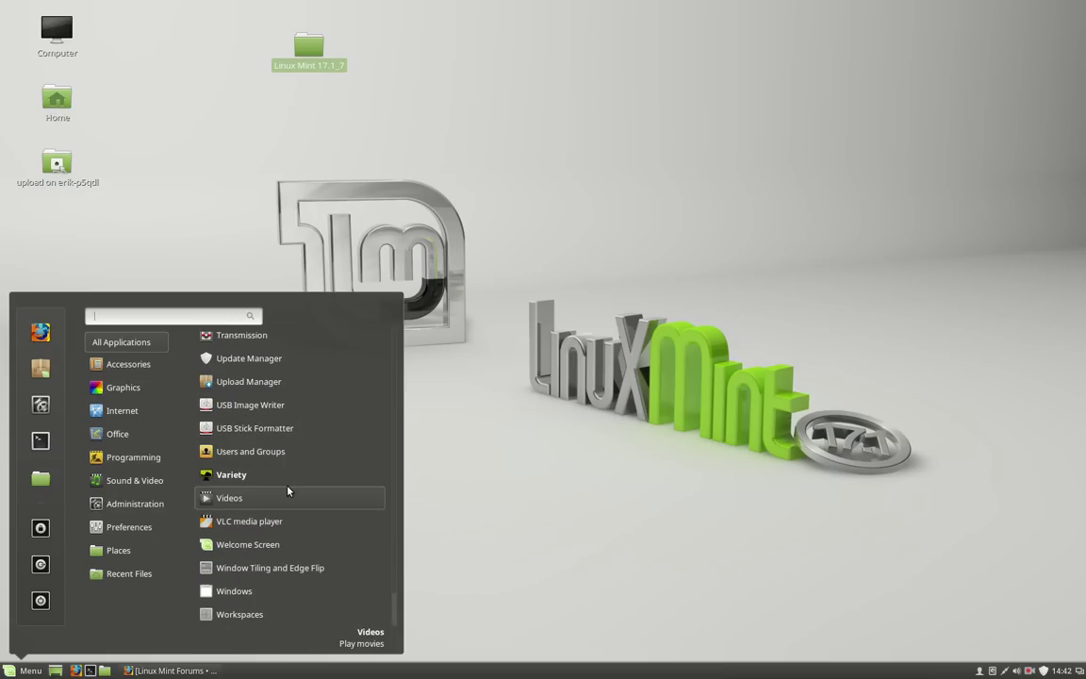
# Step: Open Linux Mint 17.1_7 > 11 themes in Nemo and select the numix theme_included script
pyautogui.click(682, 498)
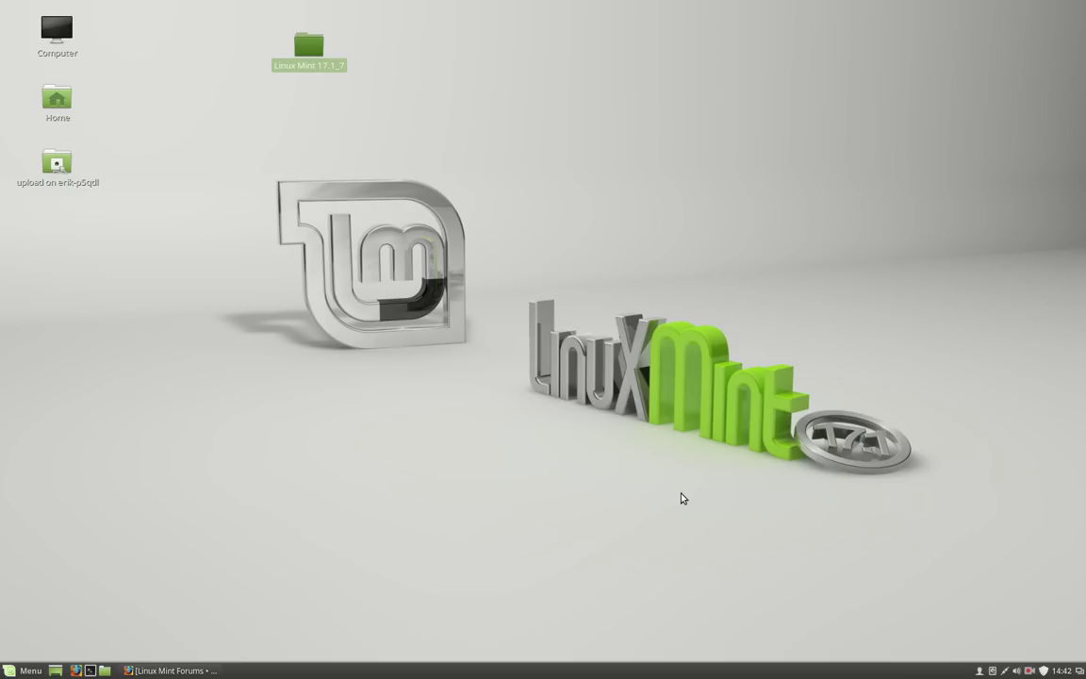
pyautogui.doubleClick(308, 49)
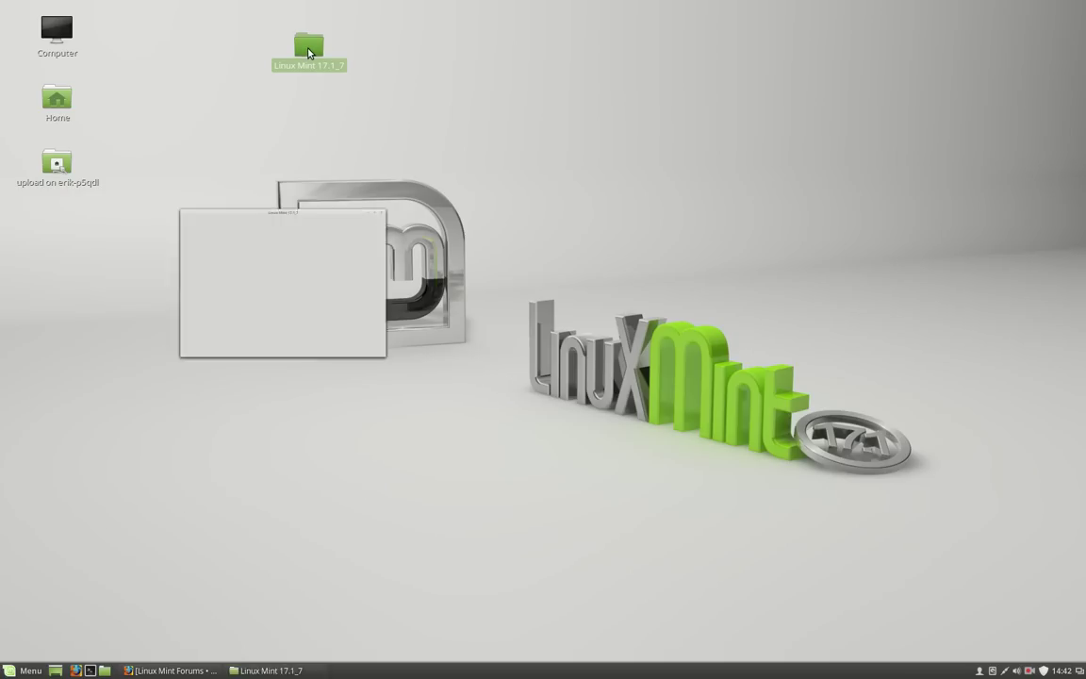
pyautogui.moveTo(242, 101); pyautogui.dragTo(680, 89)
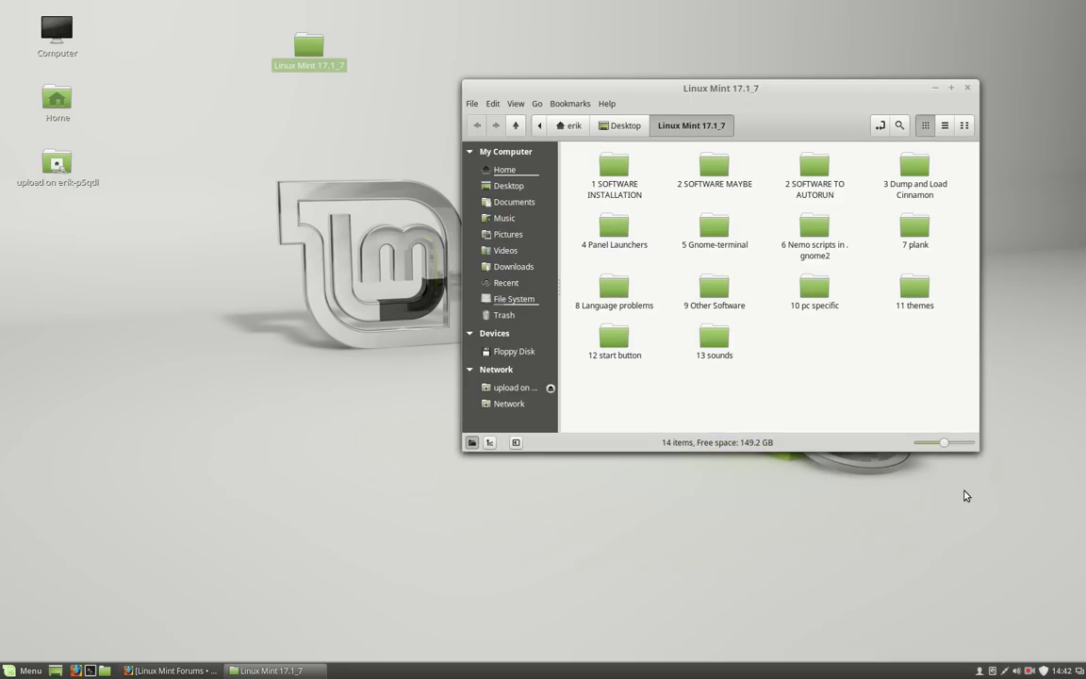
pyautogui.doubleClick(911, 285)
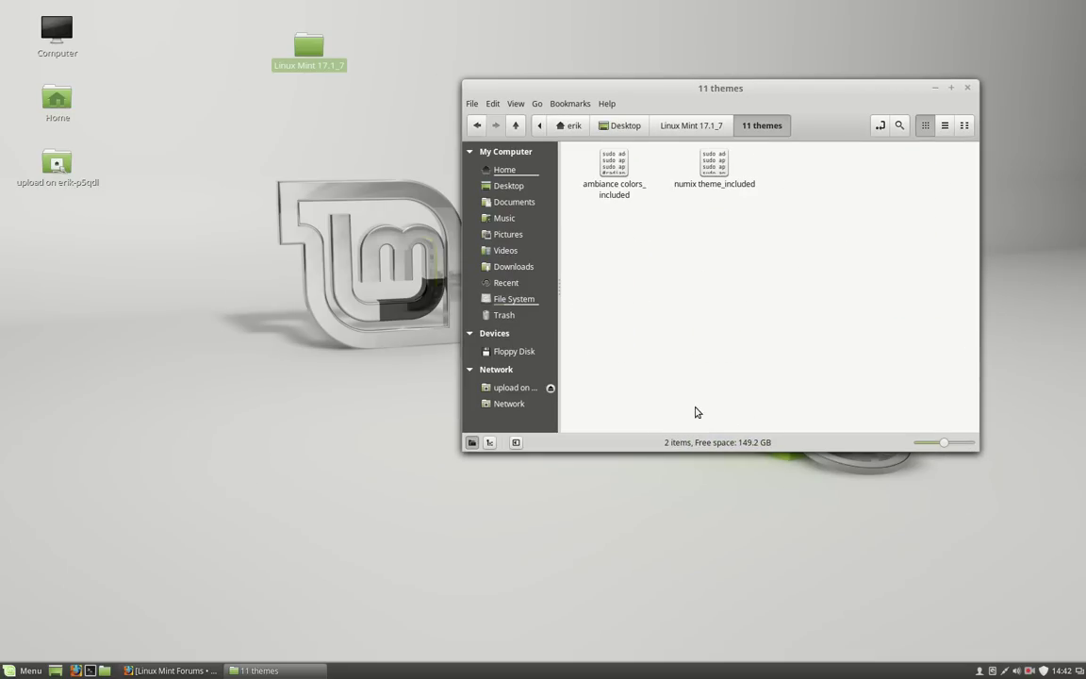
pyautogui.click(617, 174)
pyautogui.click(709, 168)
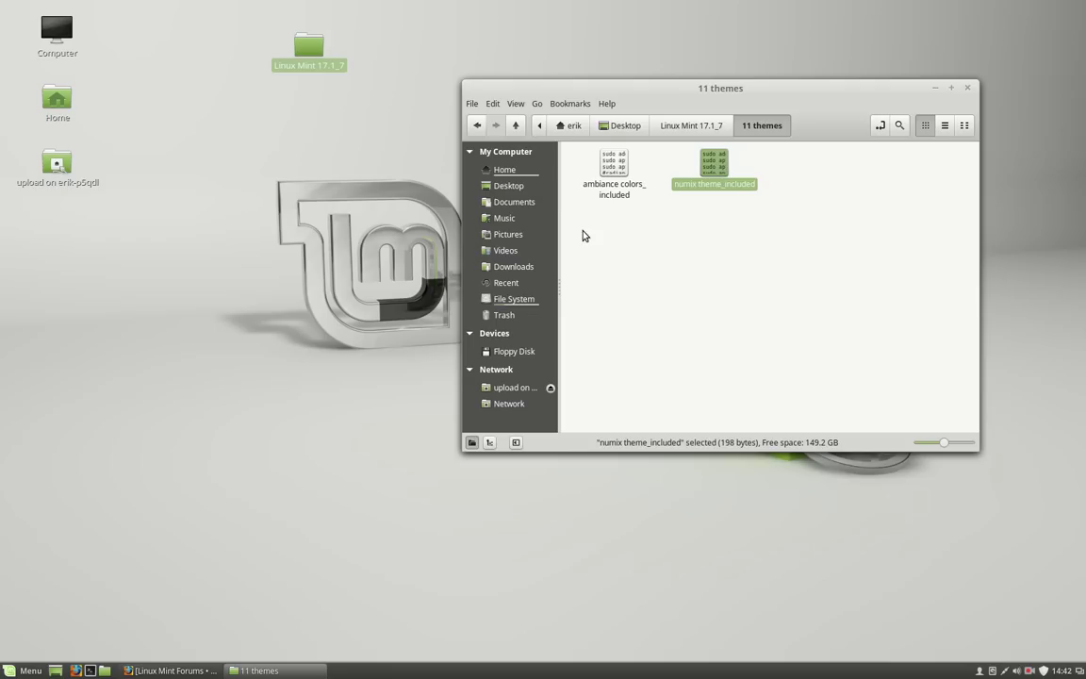
pyautogui.doubleClick(718, 165)
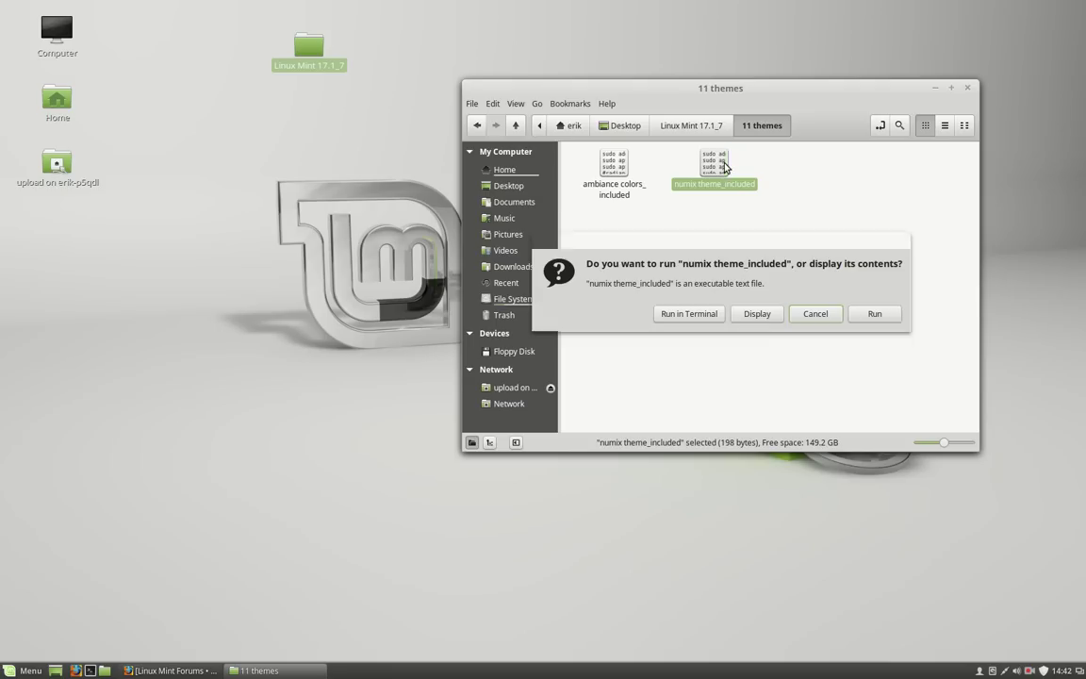
pyautogui.click(757, 314)
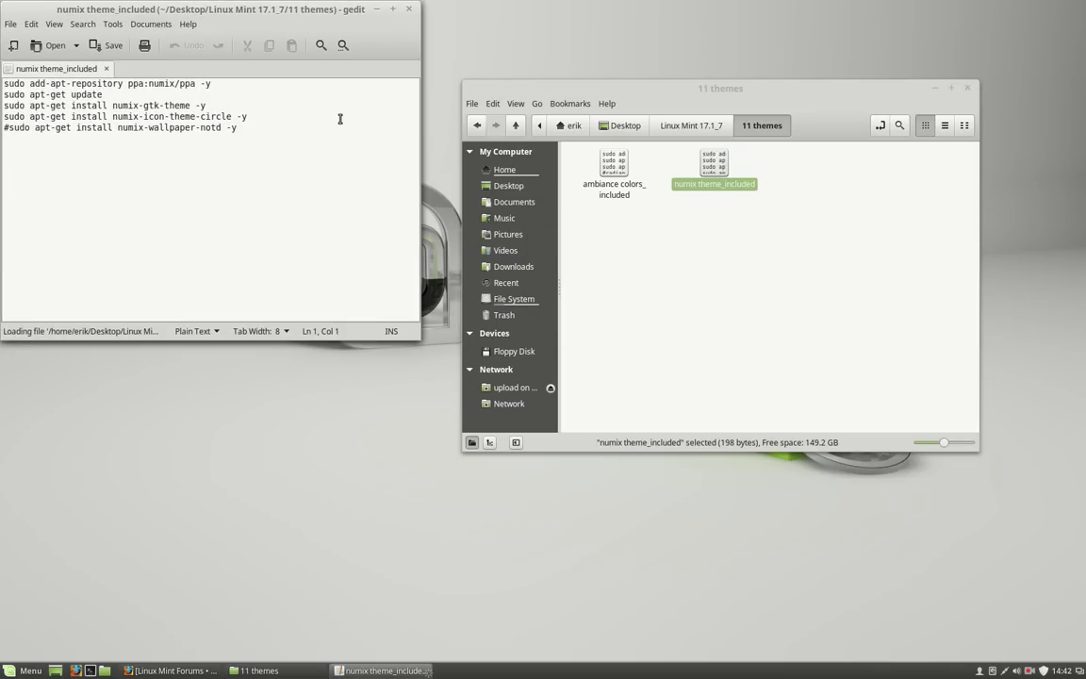
pyautogui.moveTo(201, 11); pyautogui.dragTo(609, 263)
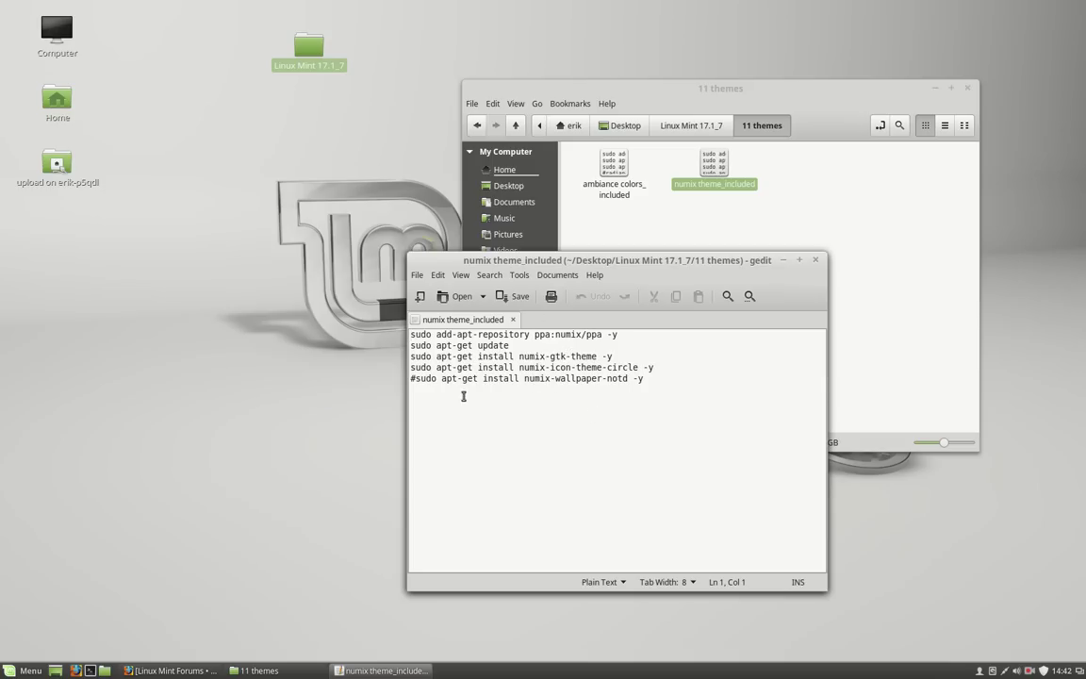
pyautogui.click(817, 261)
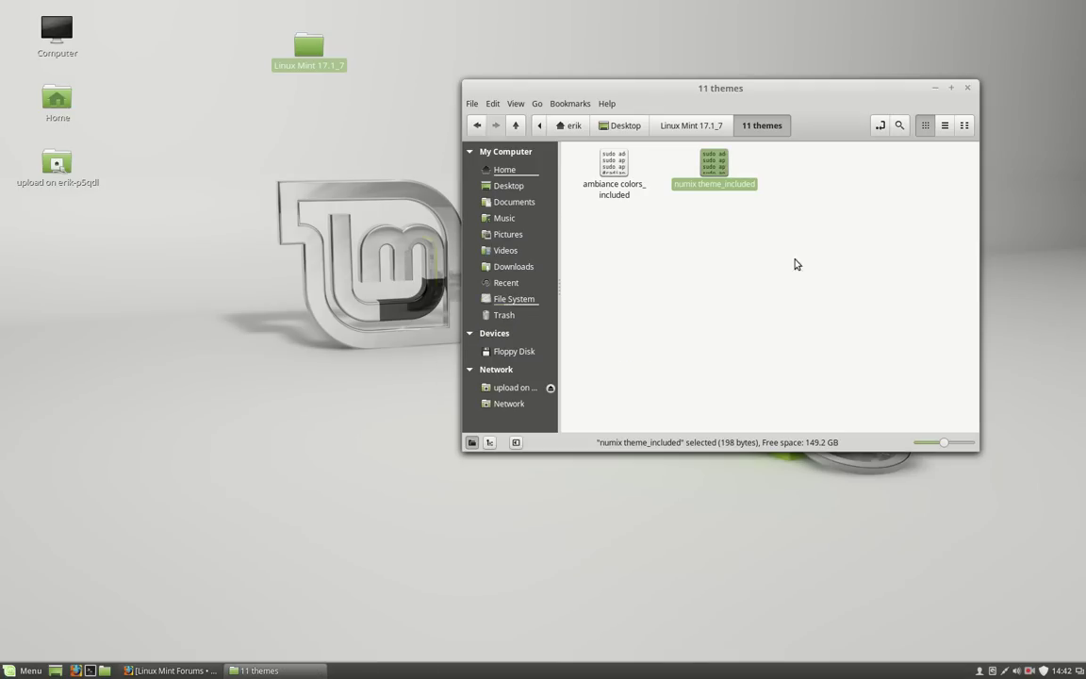
# Step: Launch System Settings from the Menu, go to Themes, and show the Window borders theme grid
pyautogui.click(19, 671)
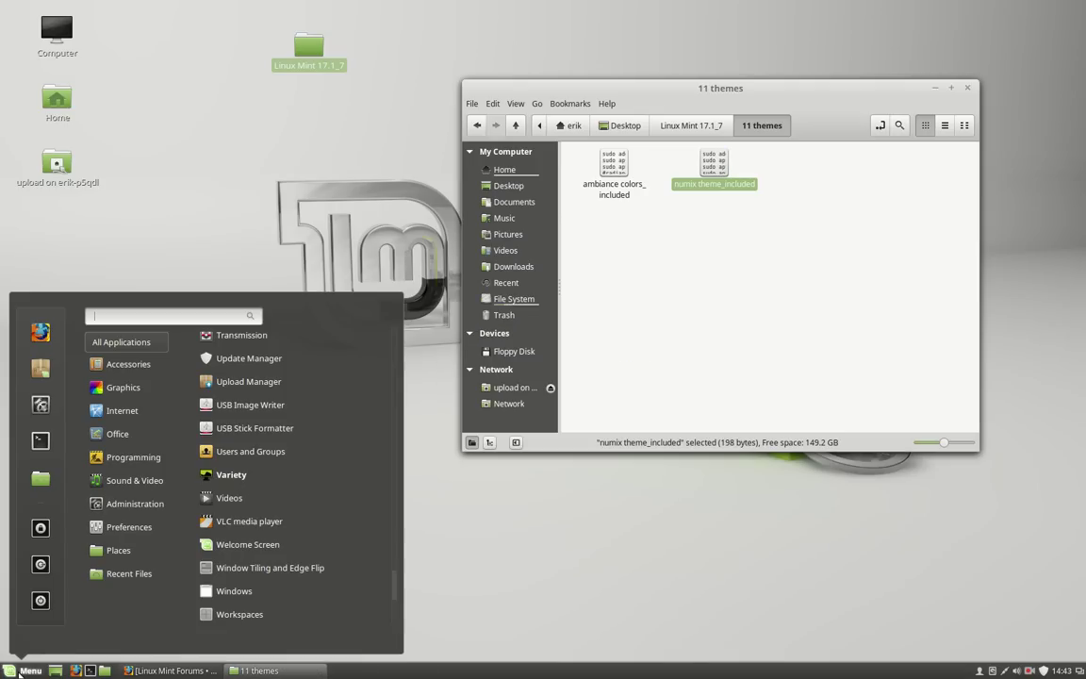
pyautogui.click(40, 404)
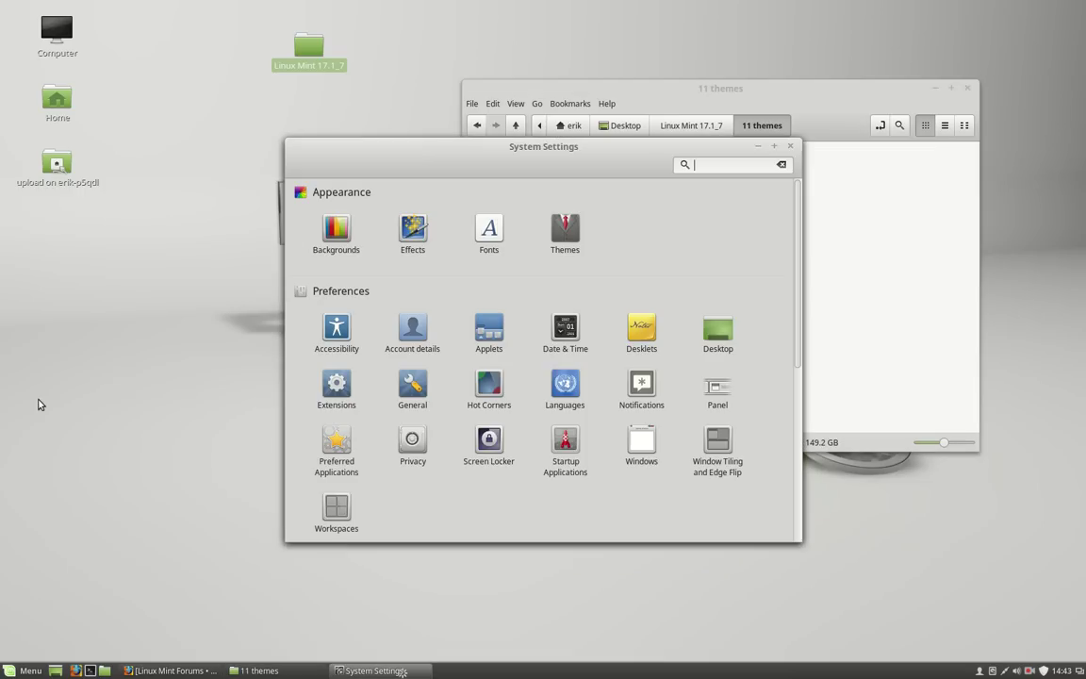
pyautogui.moveTo(547, 148); pyautogui.dragTo(485, 117)
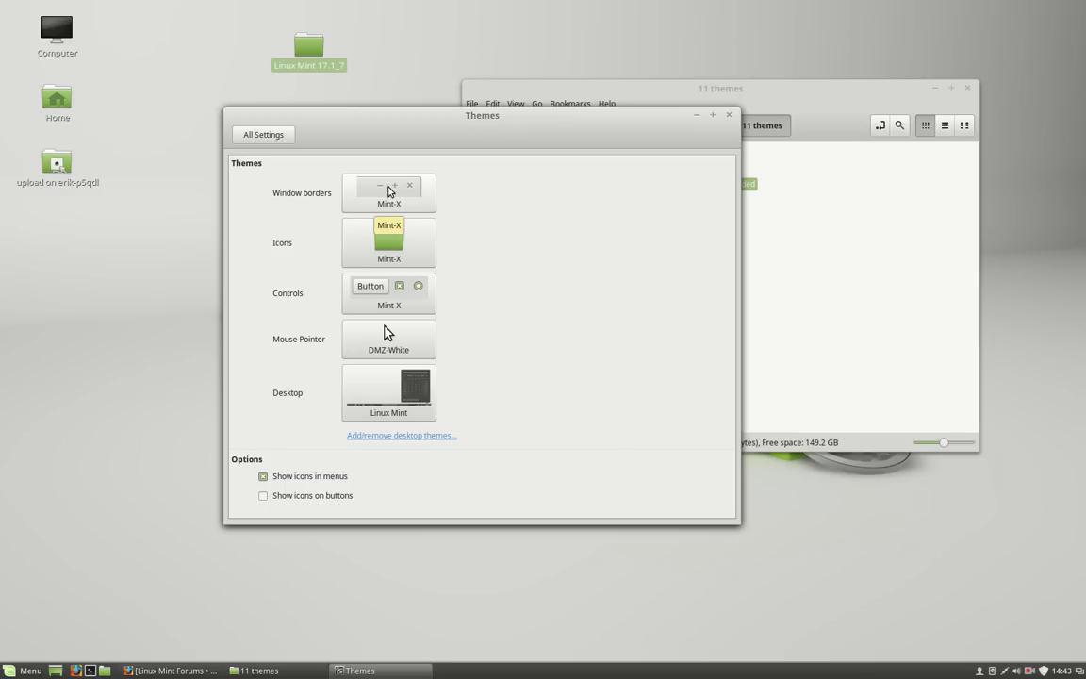
pyautogui.click(390, 192)
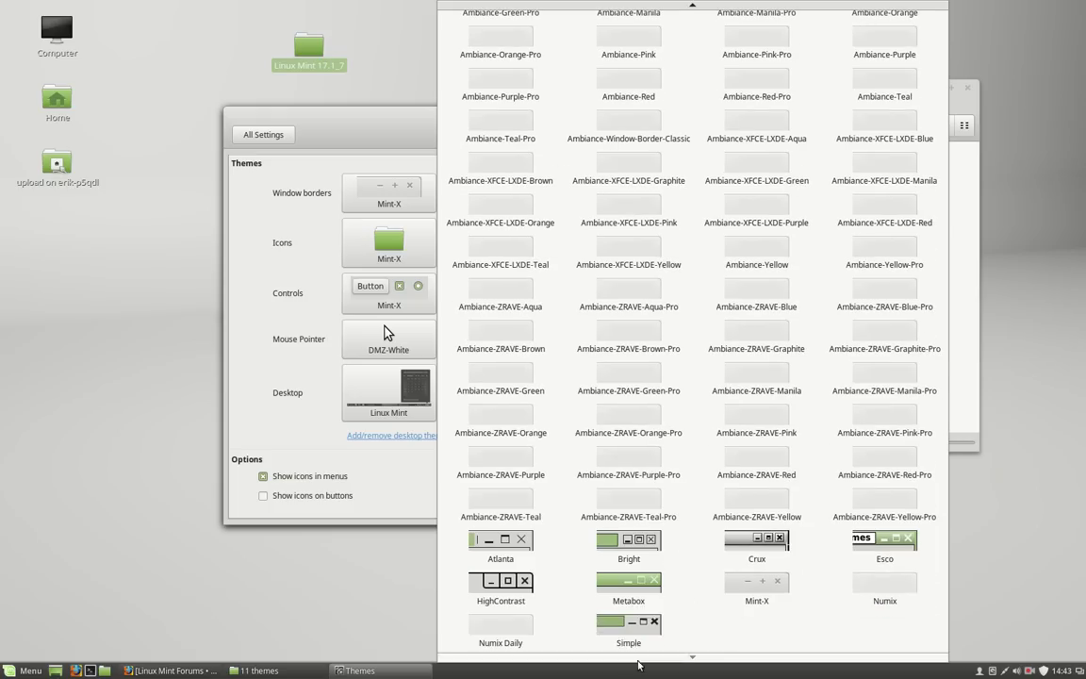
# Step: Apply Numix Daily as the window borders theme
pyautogui.click(504, 628)
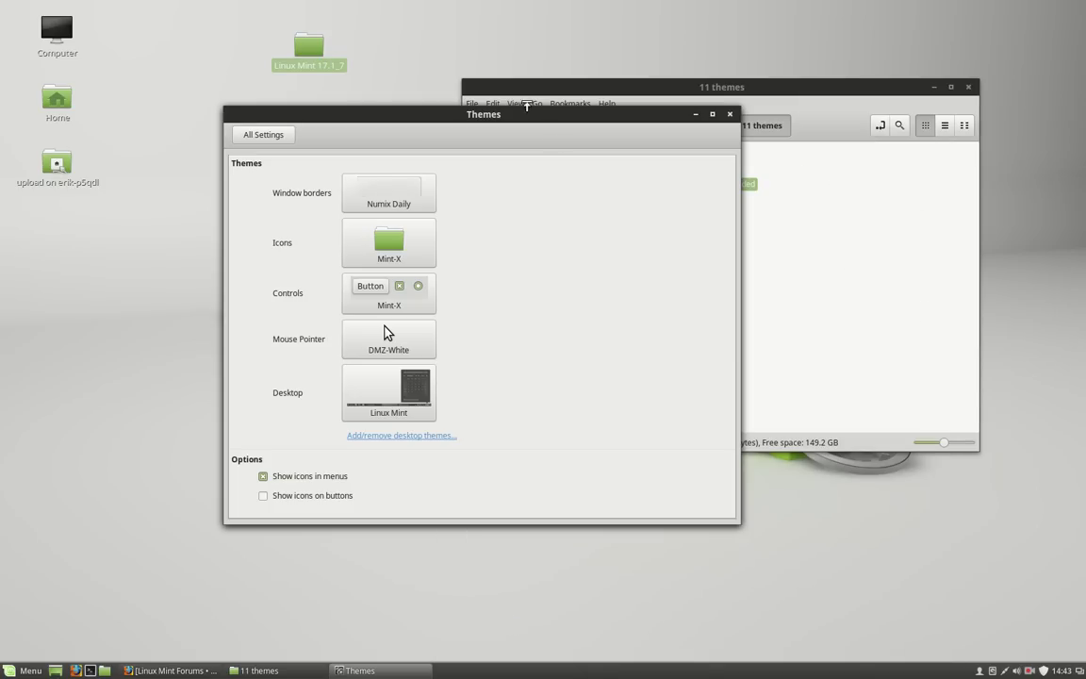
pyautogui.moveTo(517, 115); pyautogui.dragTo(540, 140)
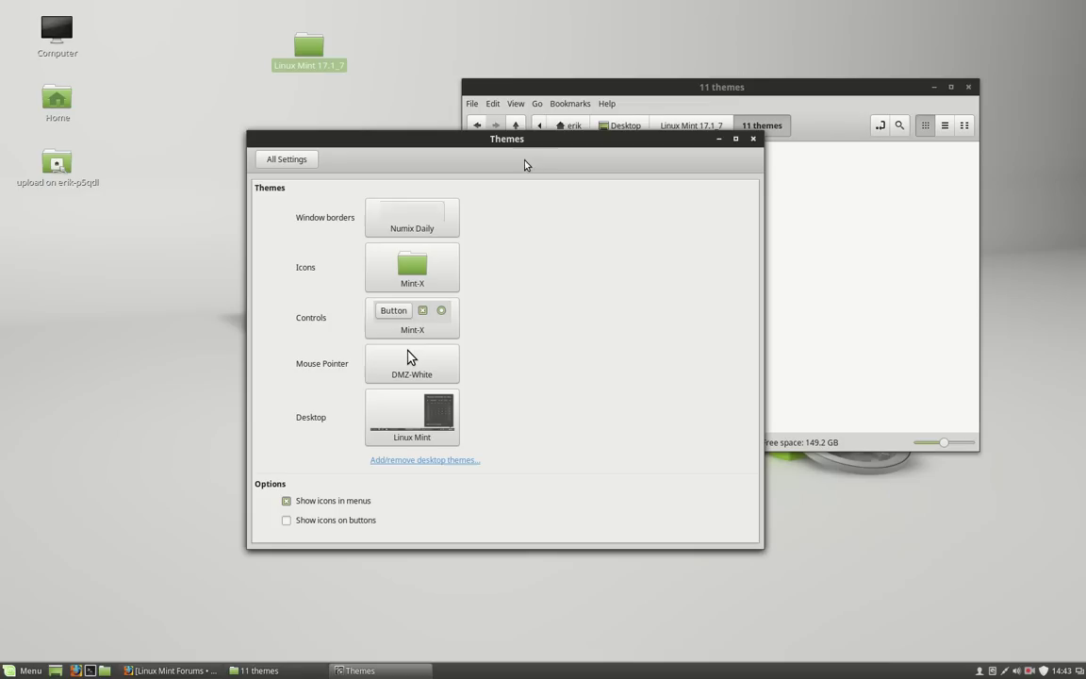
pyautogui.click(409, 216)
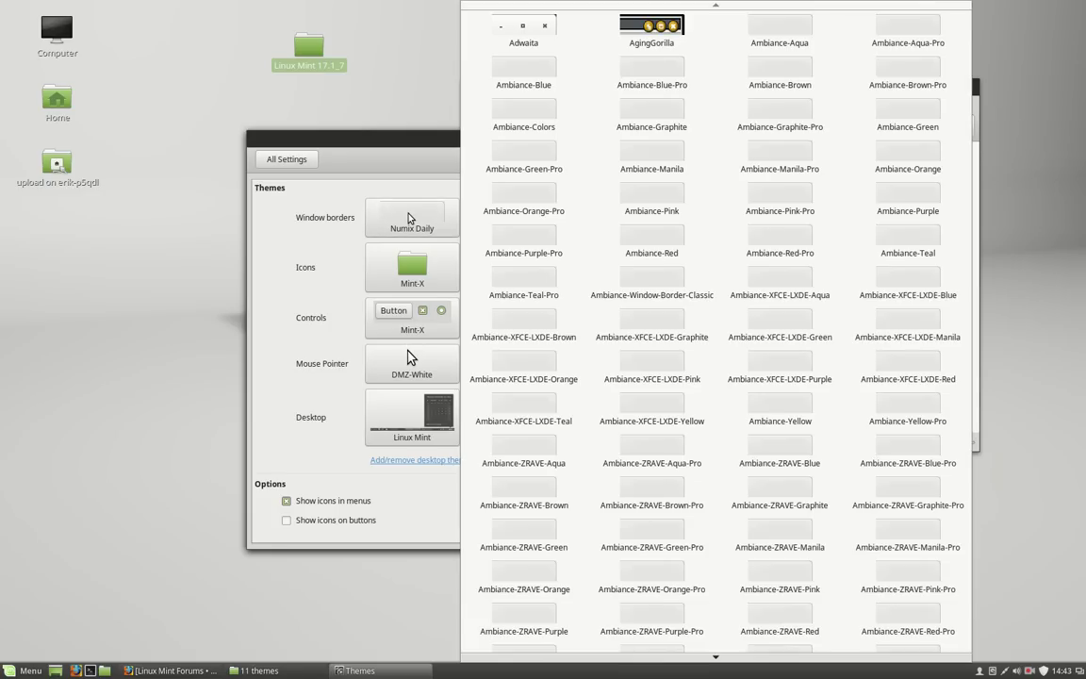
# Step: Set the icon theme to Numix-Circle
pyautogui.click(427, 288)
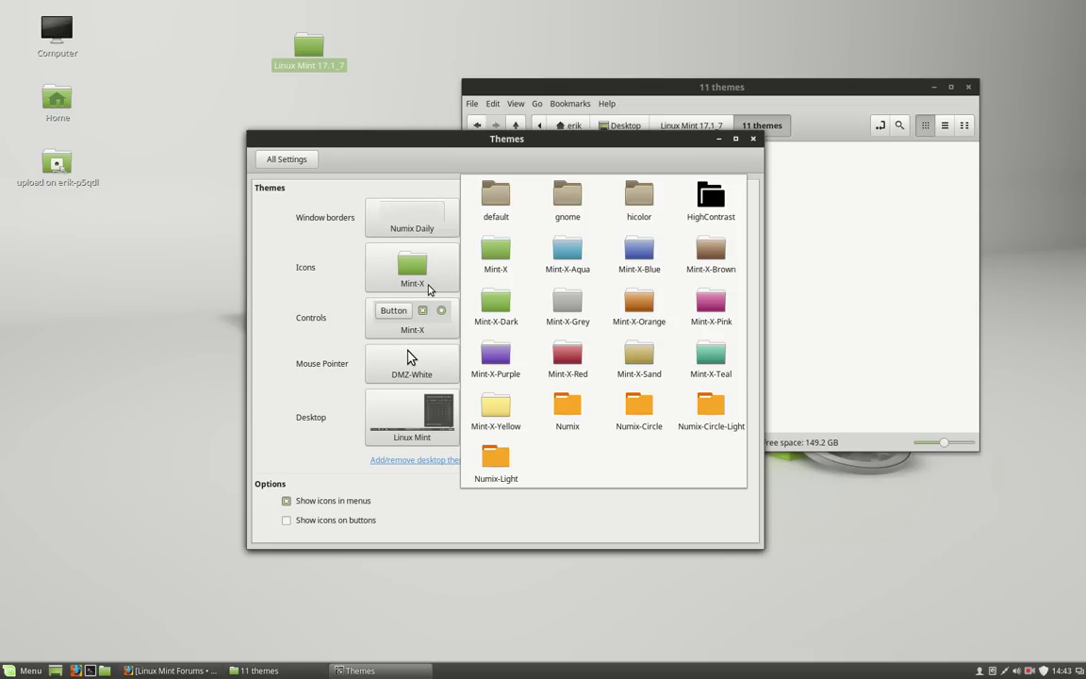
pyautogui.click(647, 419)
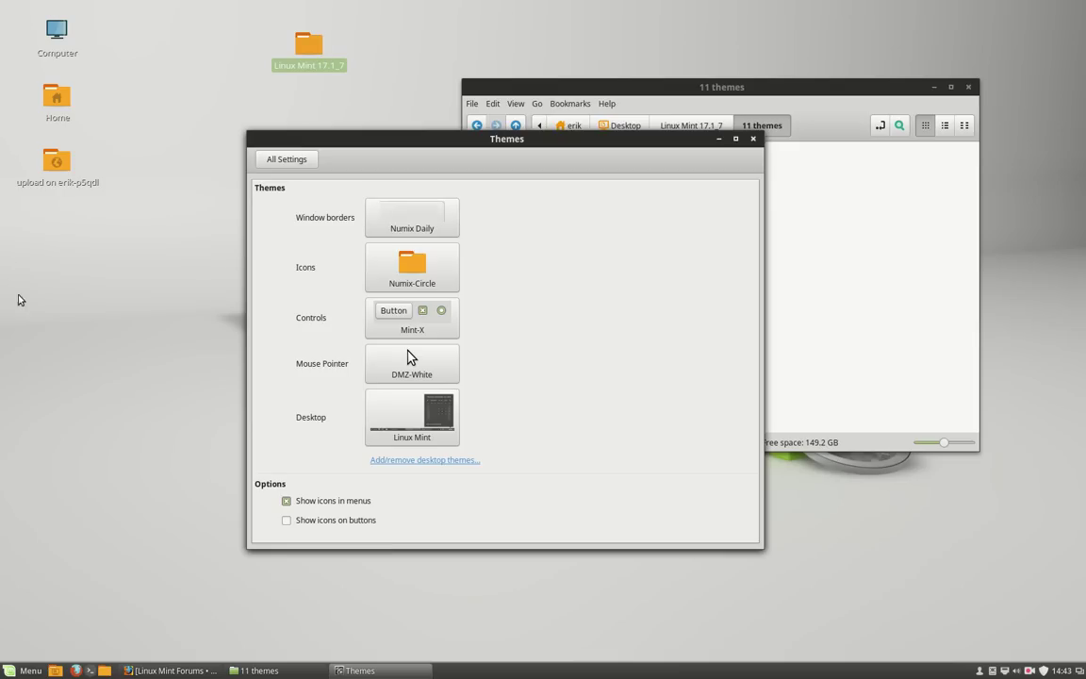
pyautogui.click(27, 670)
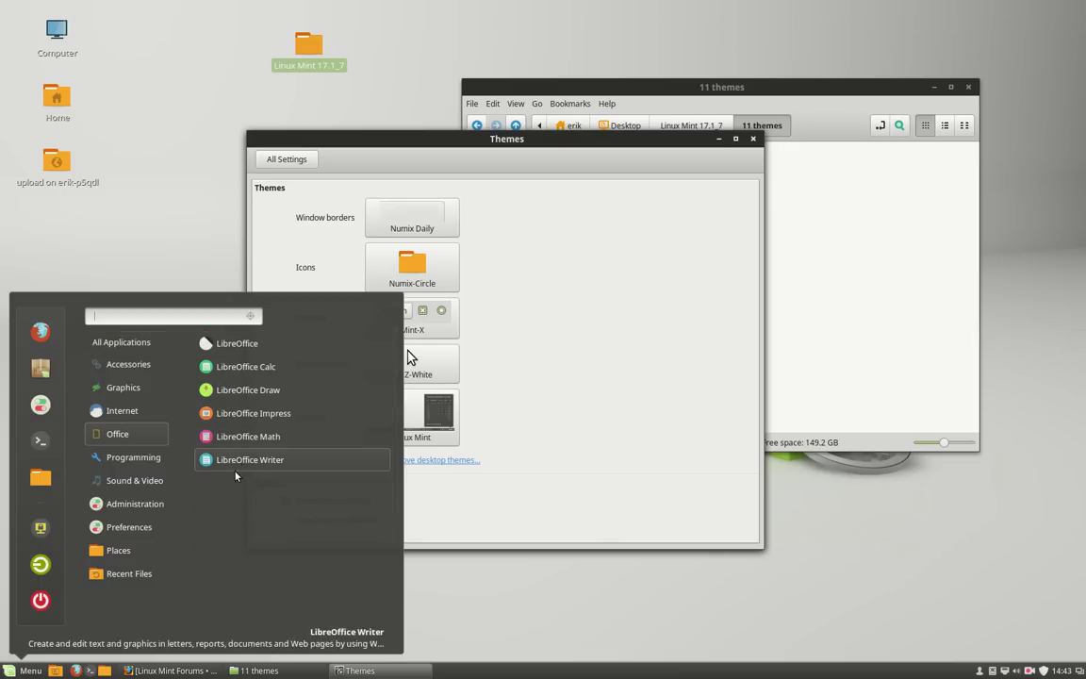
# Step: Set the controls theme to Ambiance-Orange
pyautogui.click(603, 349)
pyautogui.click(405, 323)
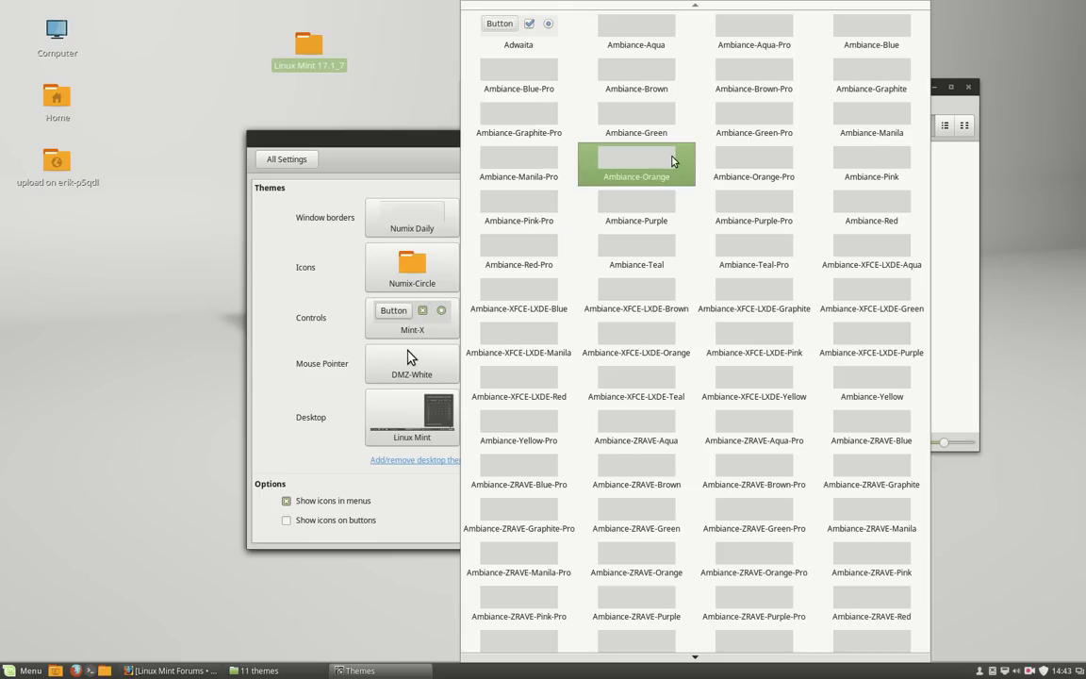
pyautogui.click(610, 152)
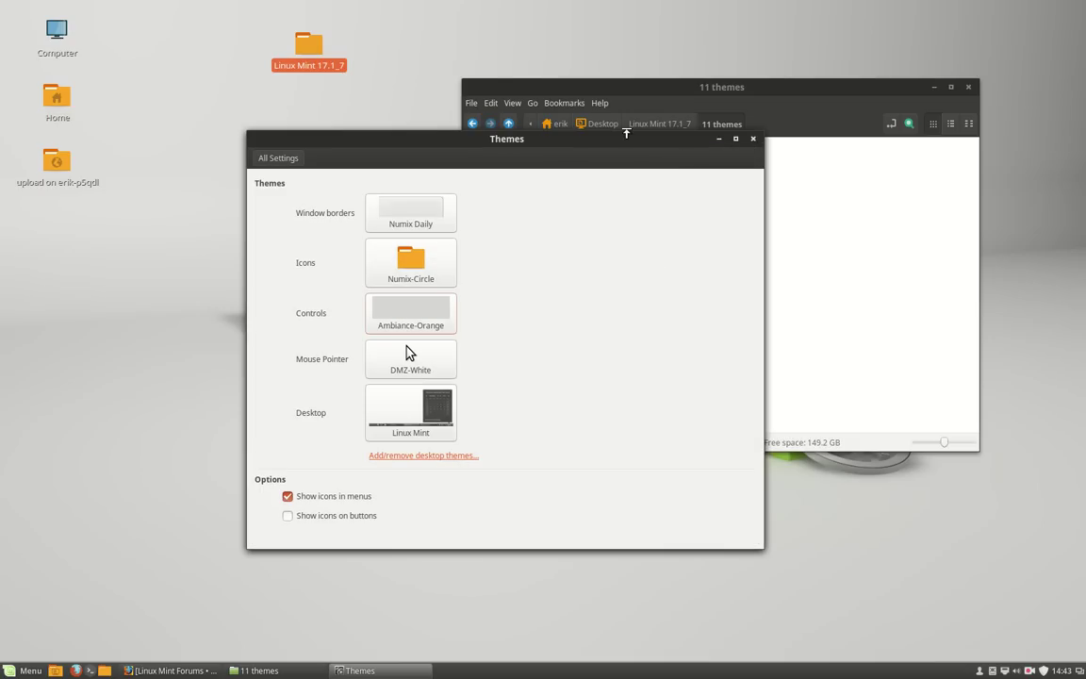
# Step: Move the Themes window aside and open the Home folder from the desktop
pyautogui.moveTo(617, 148); pyautogui.dragTo(450, 257)
pyautogui.click(27, 113)
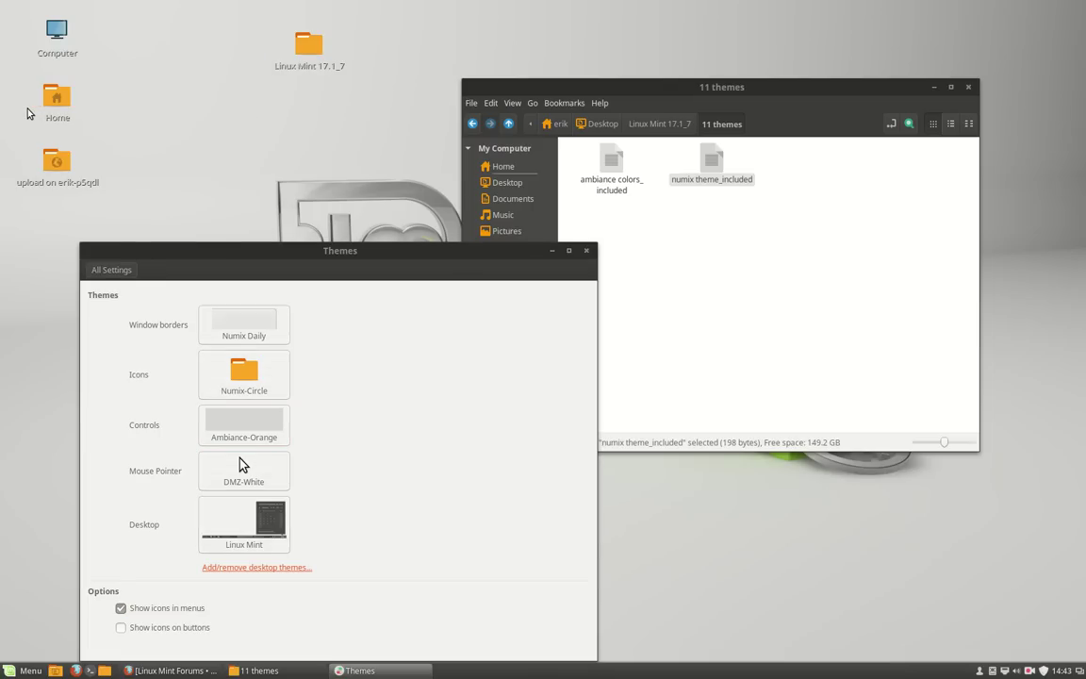
pyautogui.doubleClick(55, 97)
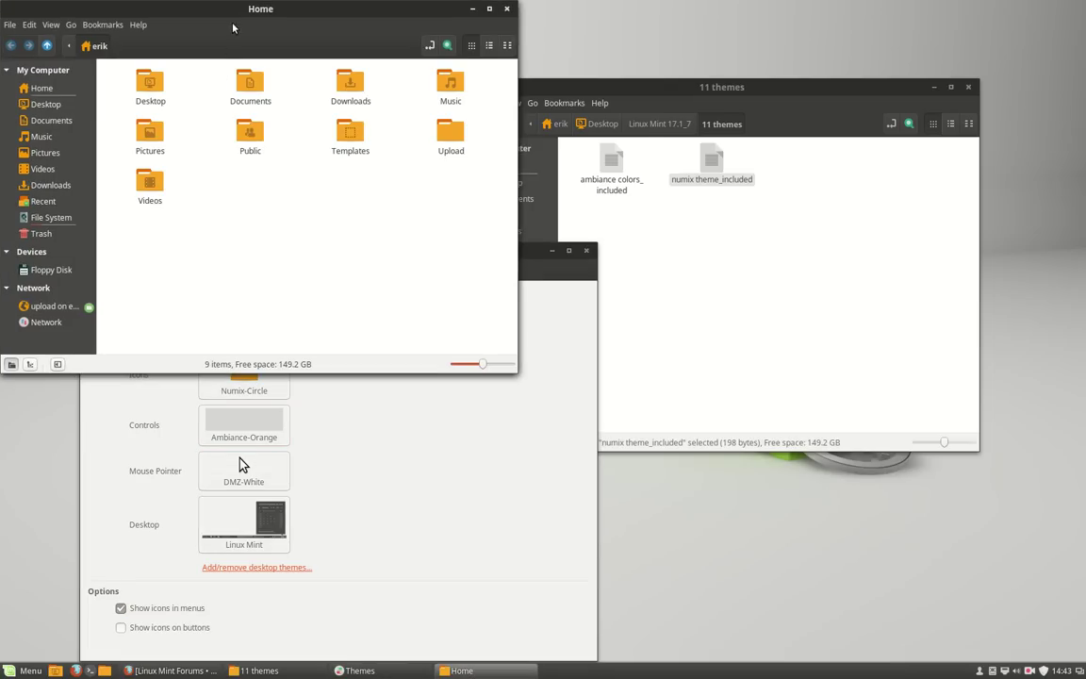
# Step: Try Ambiance-XFCE-LXDE-Orange and Ambiance-Pink-Pro controls, then settle on Ambiance-Red
pyautogui.moveTo(232, 28); pyautogui.dragTo(836, 449)
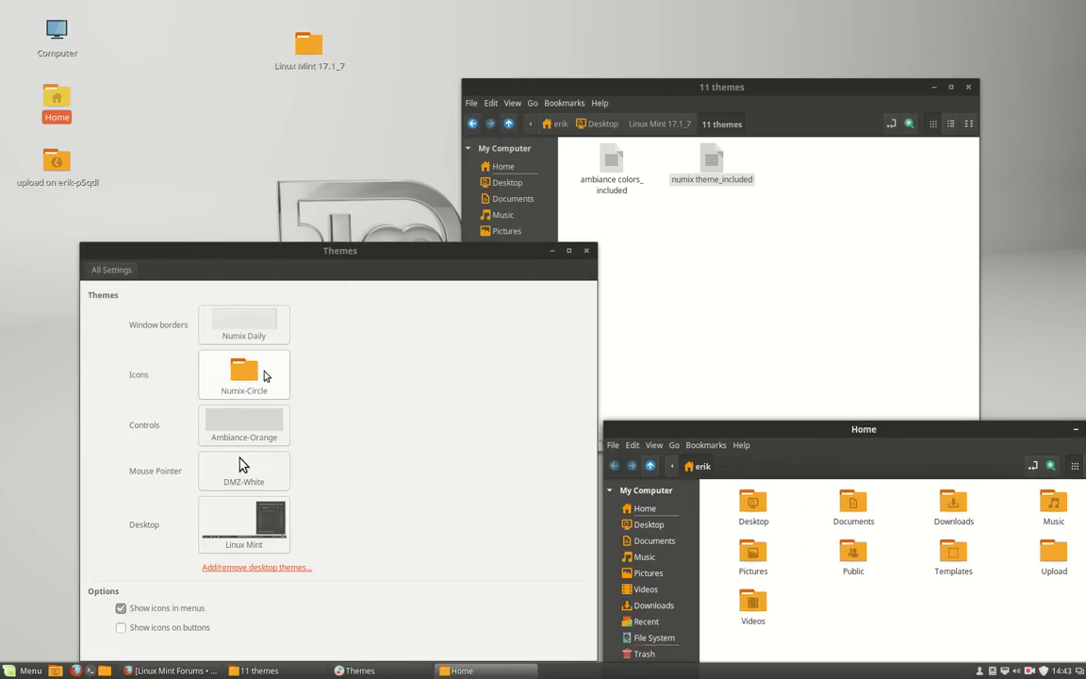
pyautogui.click(244, 424)
pyautogui.click(496, 342)
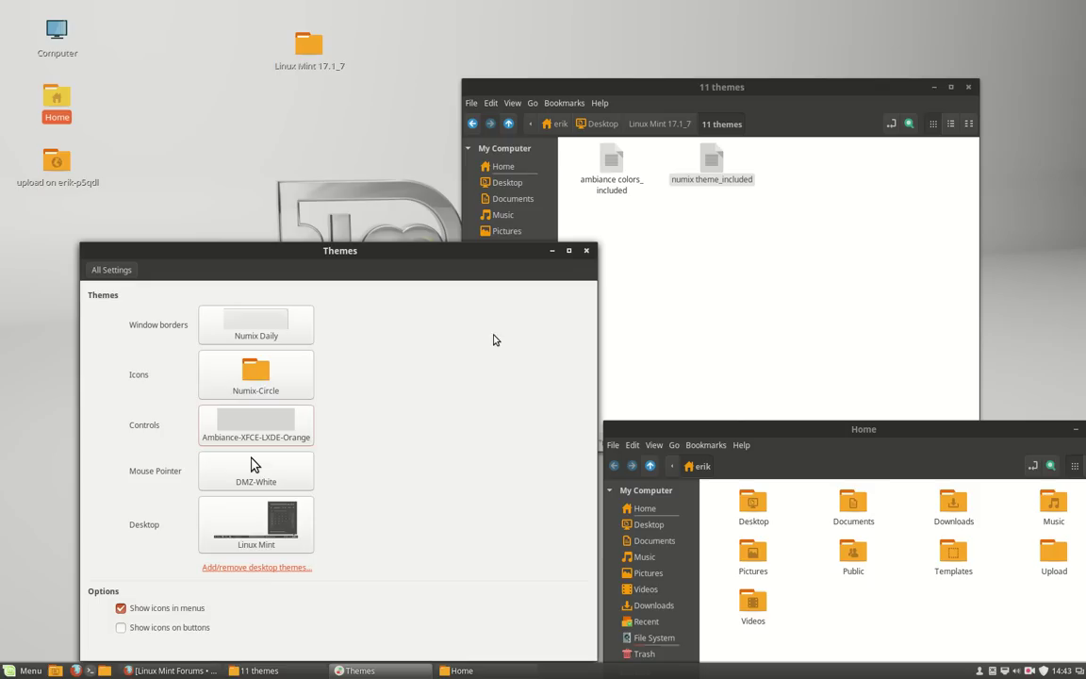
pyautogui.click(237, 419)
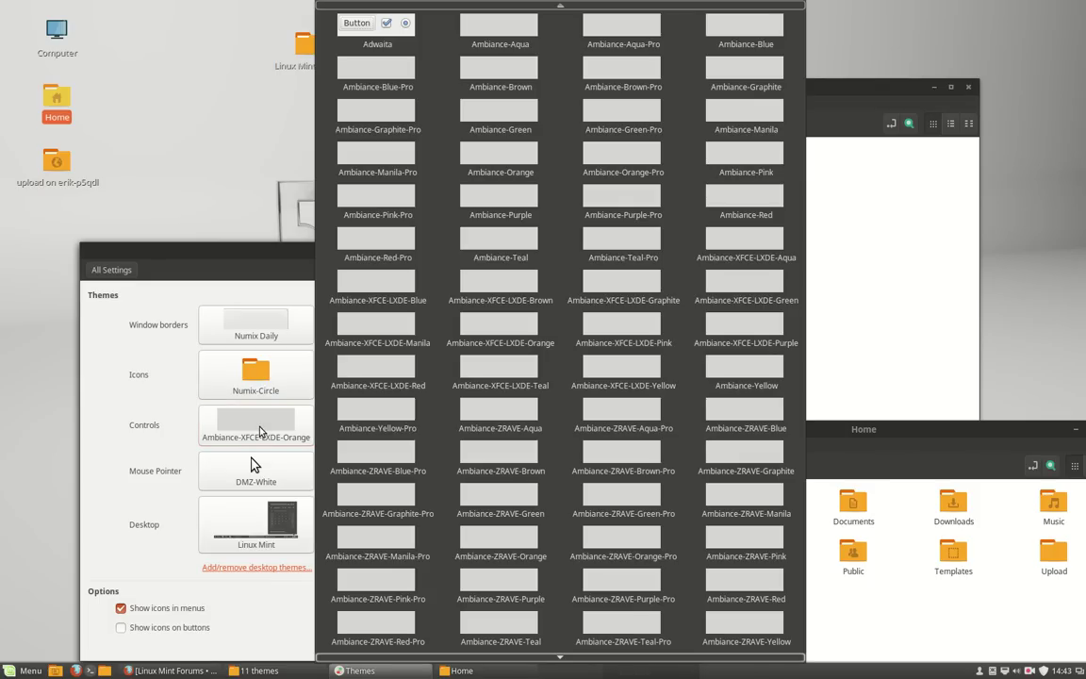
pyautogui.click(394, 212)
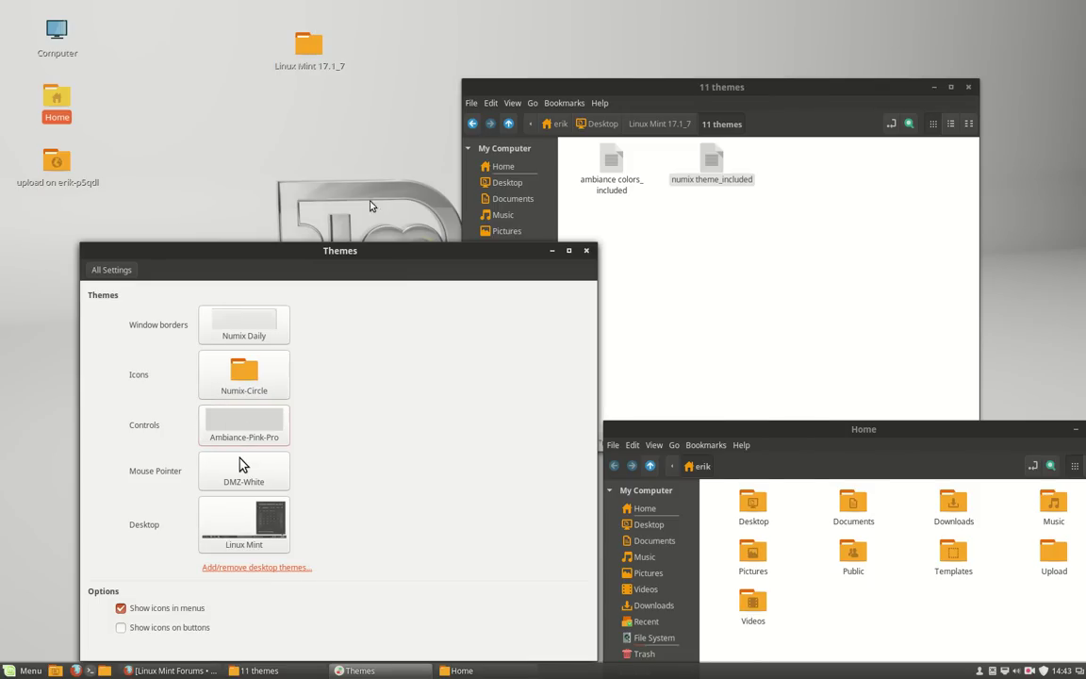
pyautogui.click(236, 441)
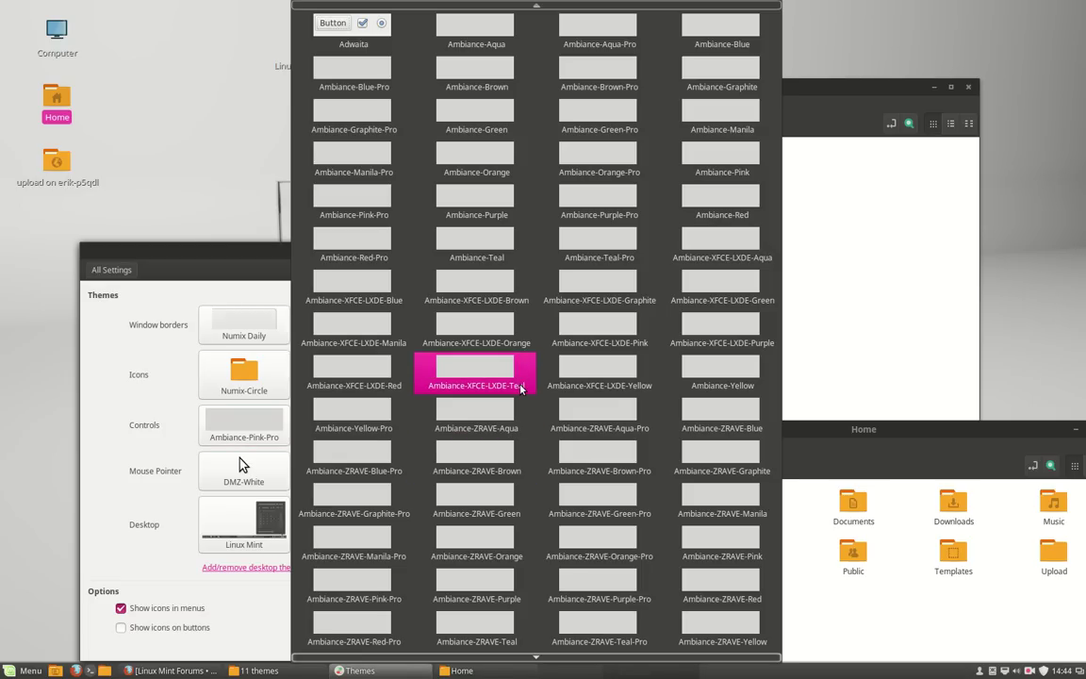
pyautogui.click(715, 203)
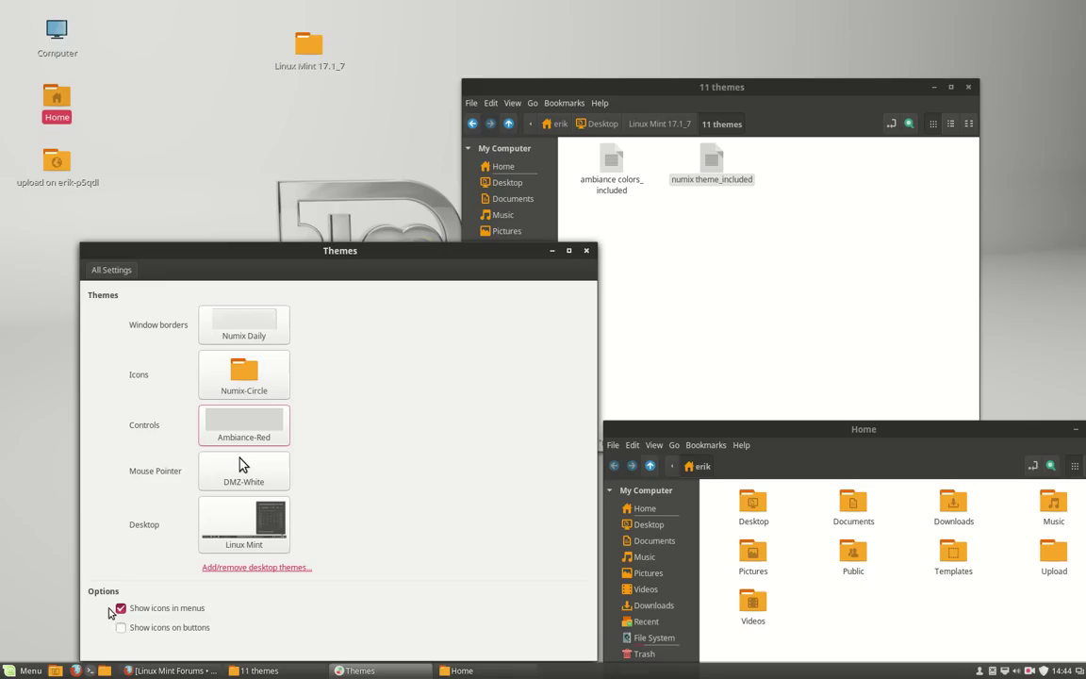
# Step: Select the Desktop, Documents and Public folders in Home to check the red highlight
pyautogui.click(754, 502)
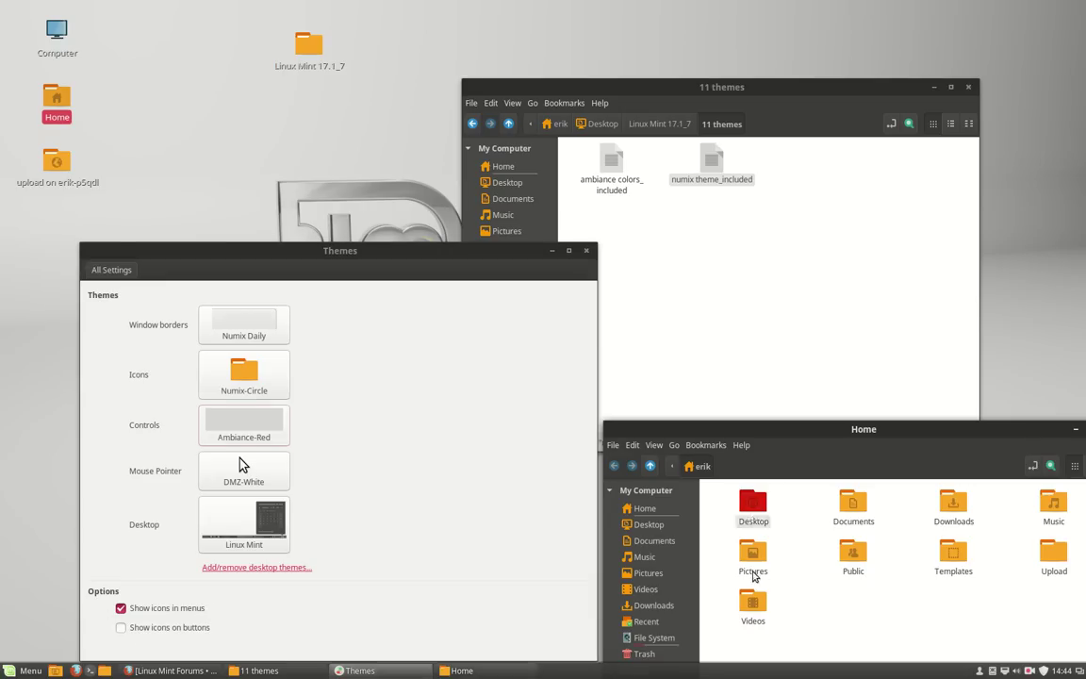
pyautogui.click(857, 510)
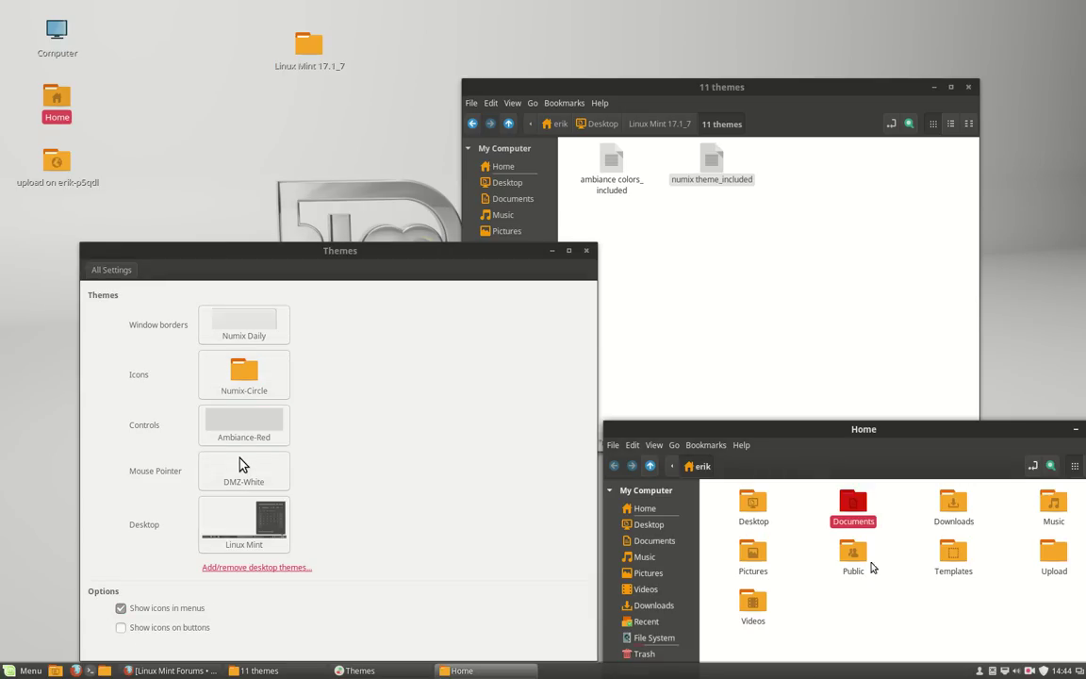
pyautogui.click(853, 556)
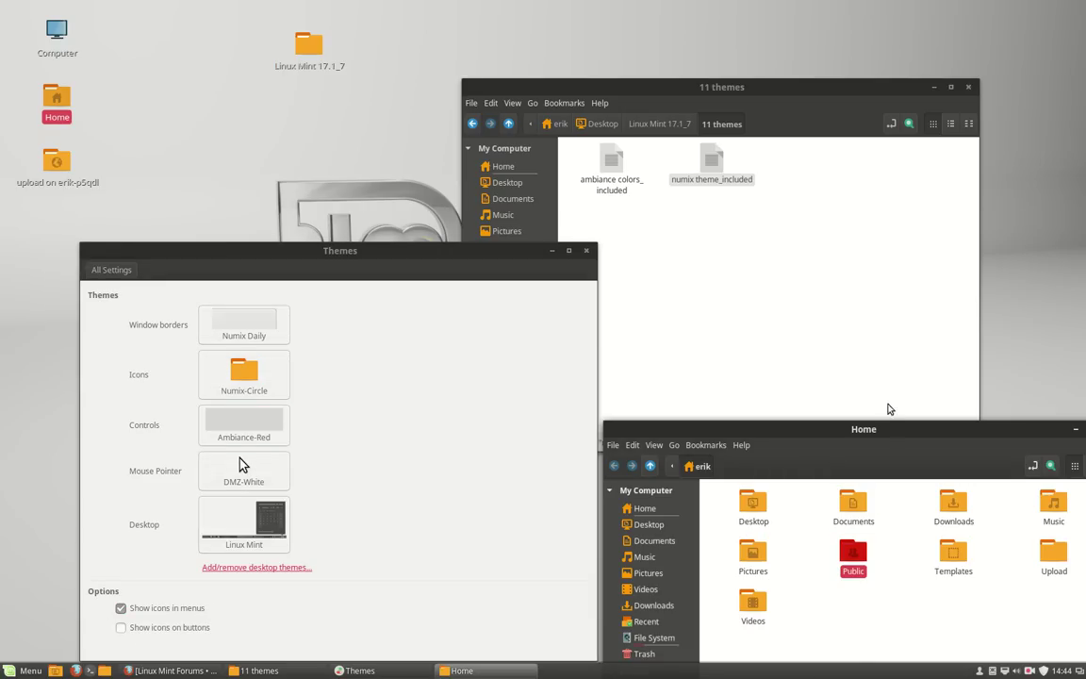
pyautogui.moveTo(884, 431); pyautogui.dragTo(884, 240)
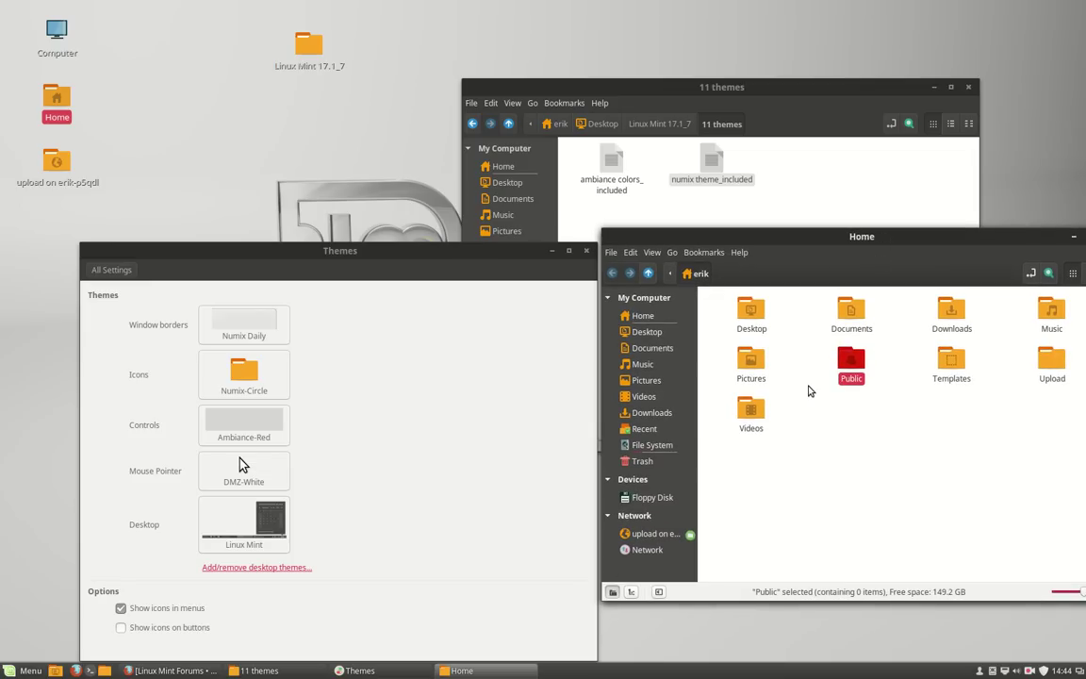
pyautogui.click(453, 443)
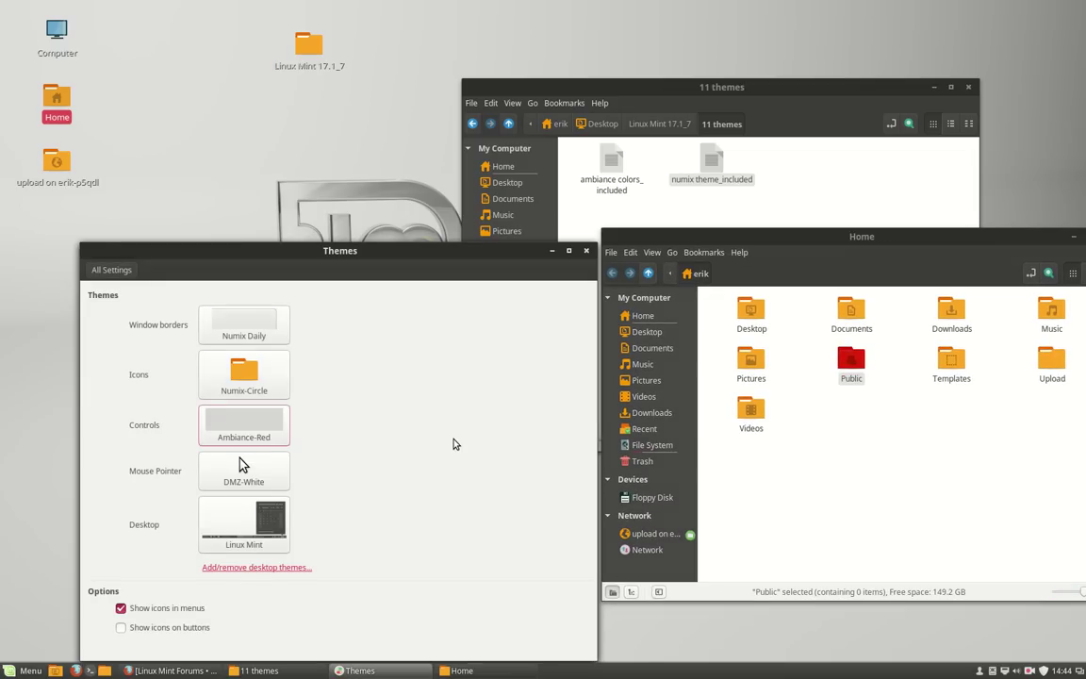
# Step: Scroll the window border themes, trying Numix Daily and Ambiance-ZRAVE-Yellow-Pro, then reopen the list
pyautogui.click(244, 320)
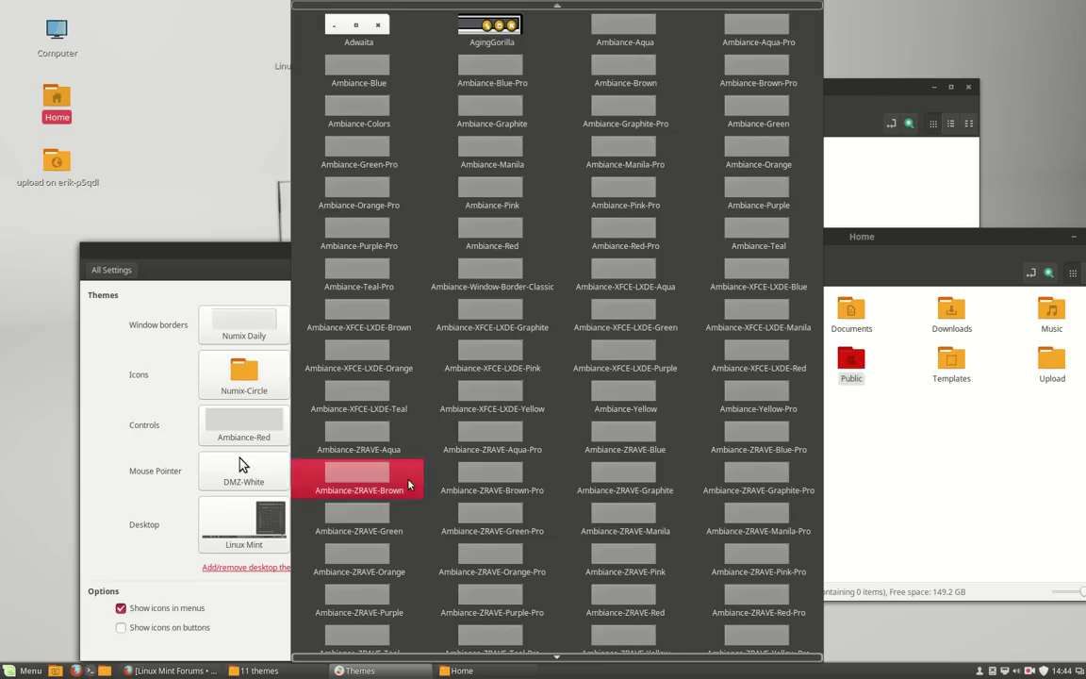
pyautogui.scroll(-3, 618, 593)
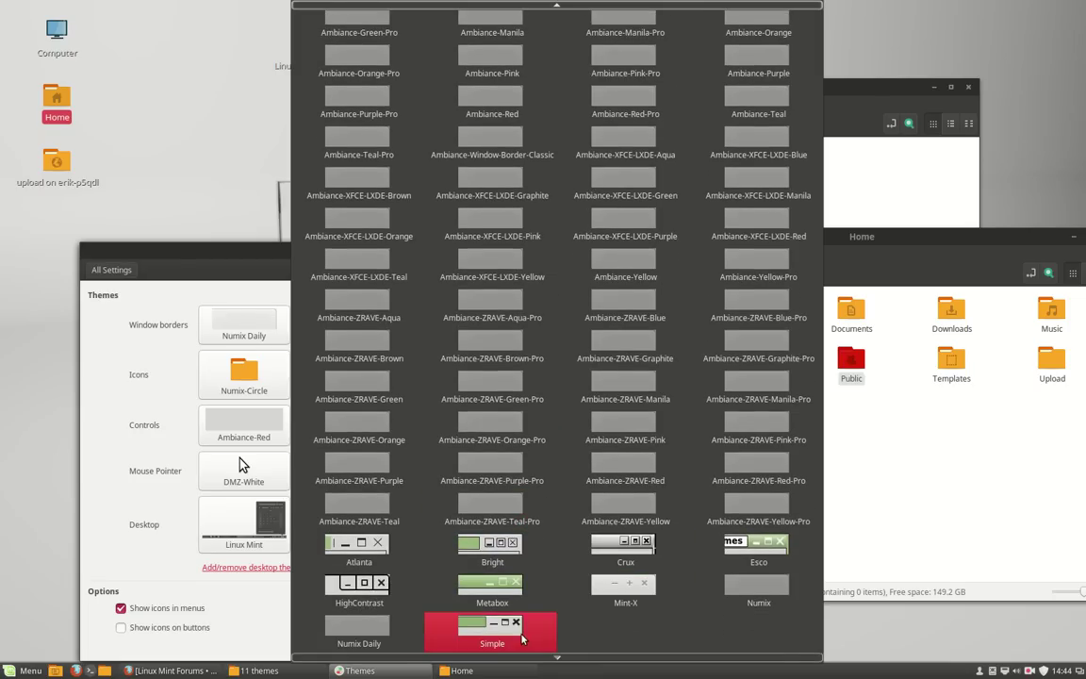
pyautogui.click(367, 635)
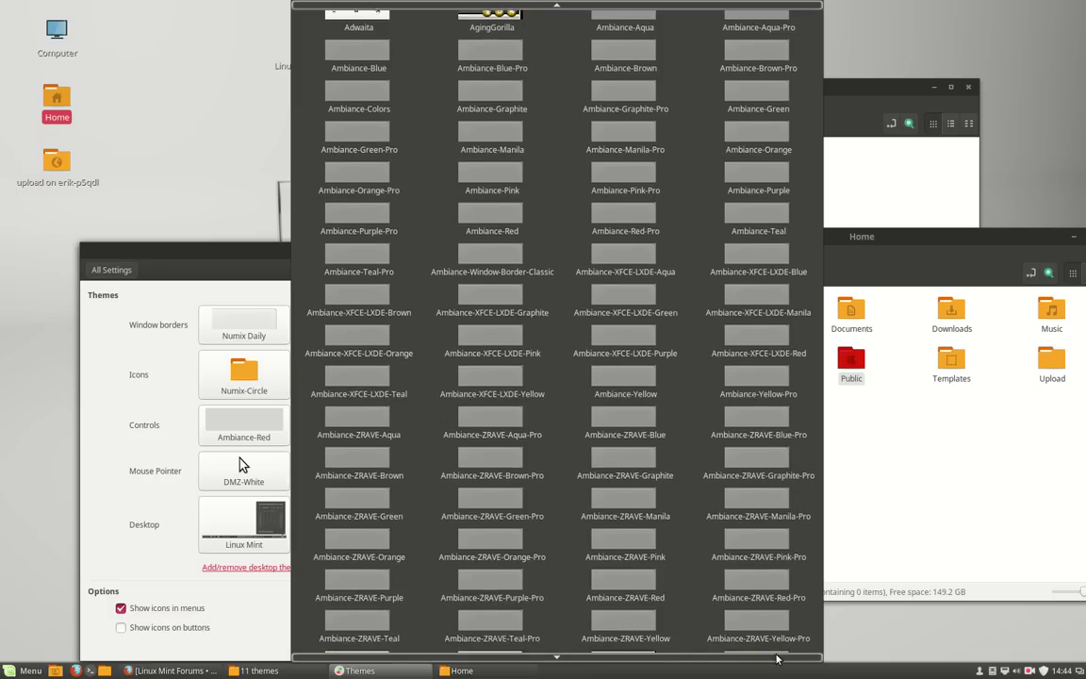
pyautogui.scroll(-3, 781, 651)
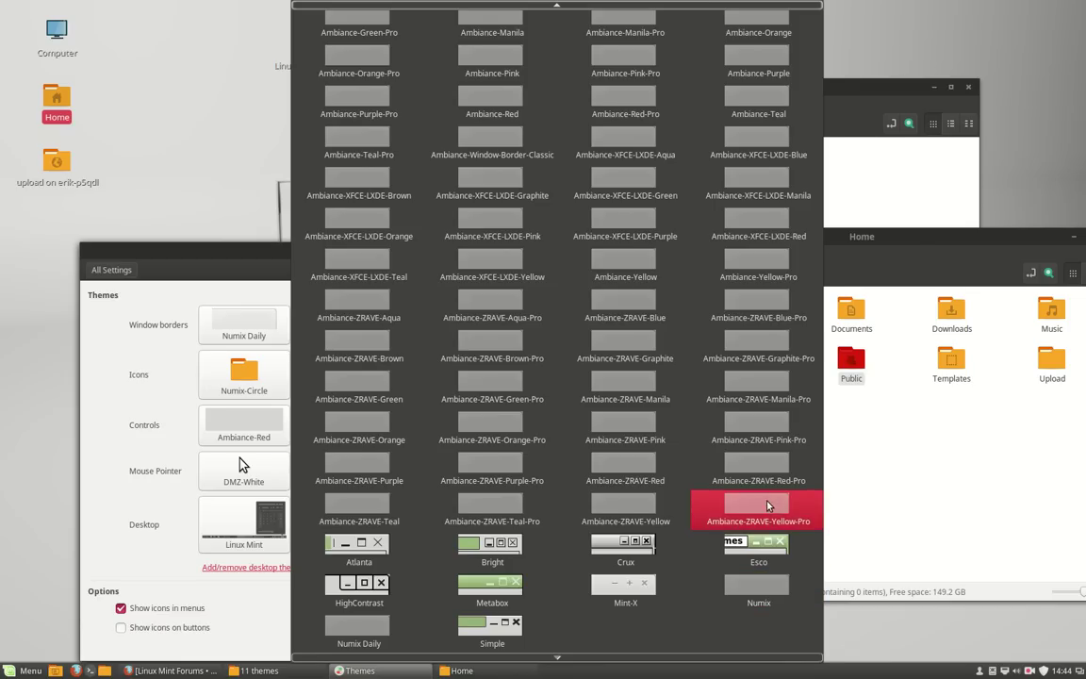
pyautogui.click(754, 514)
pyautogui.click(255, 314)
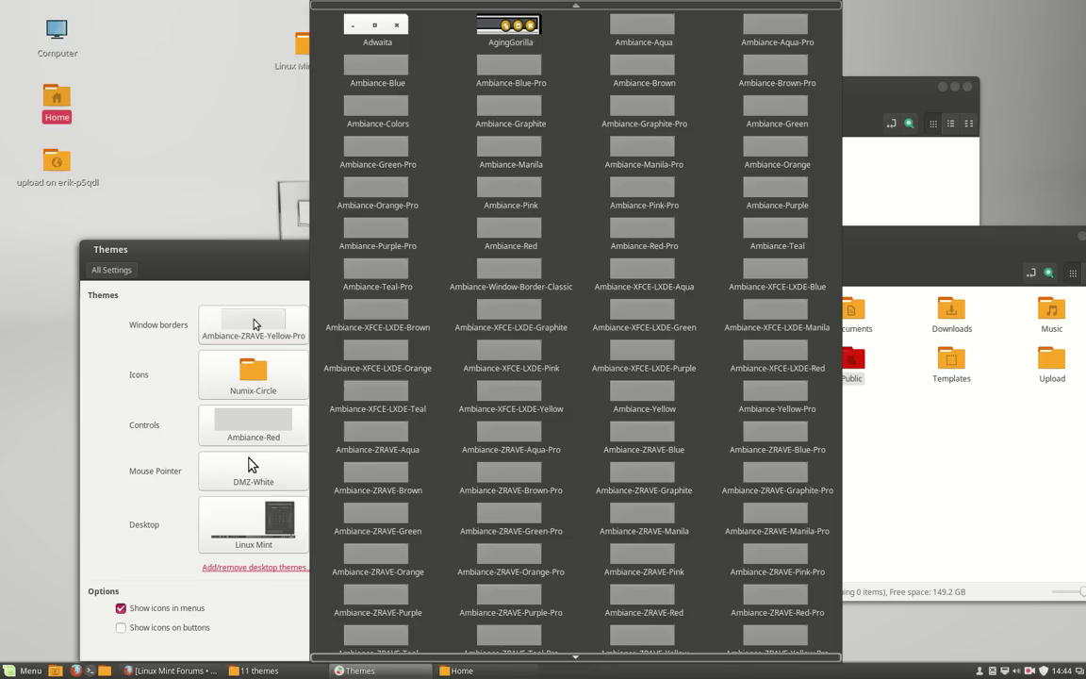
pyautogui.click(542, 256)
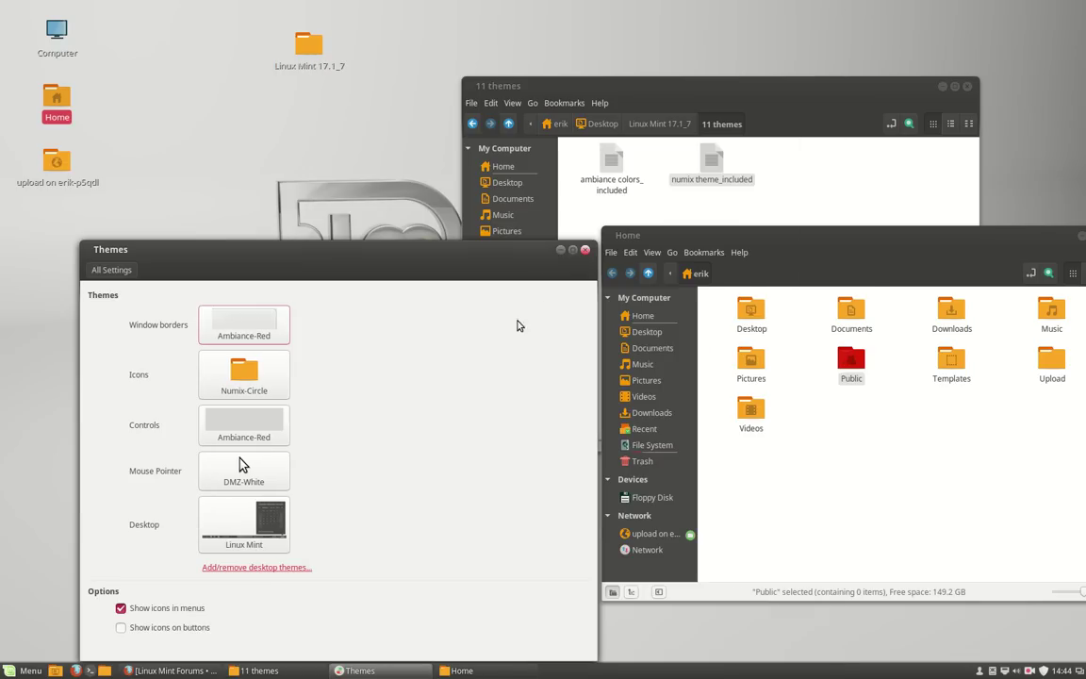
pyautogui.click(262, 325)
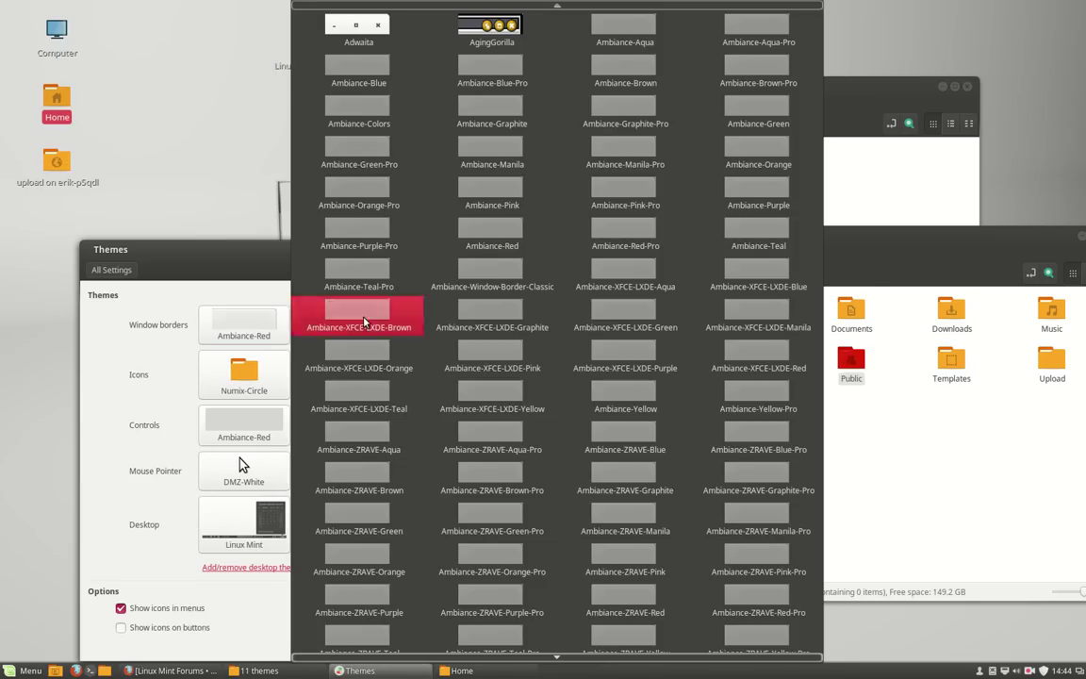
pyautogui.click(492, 28)
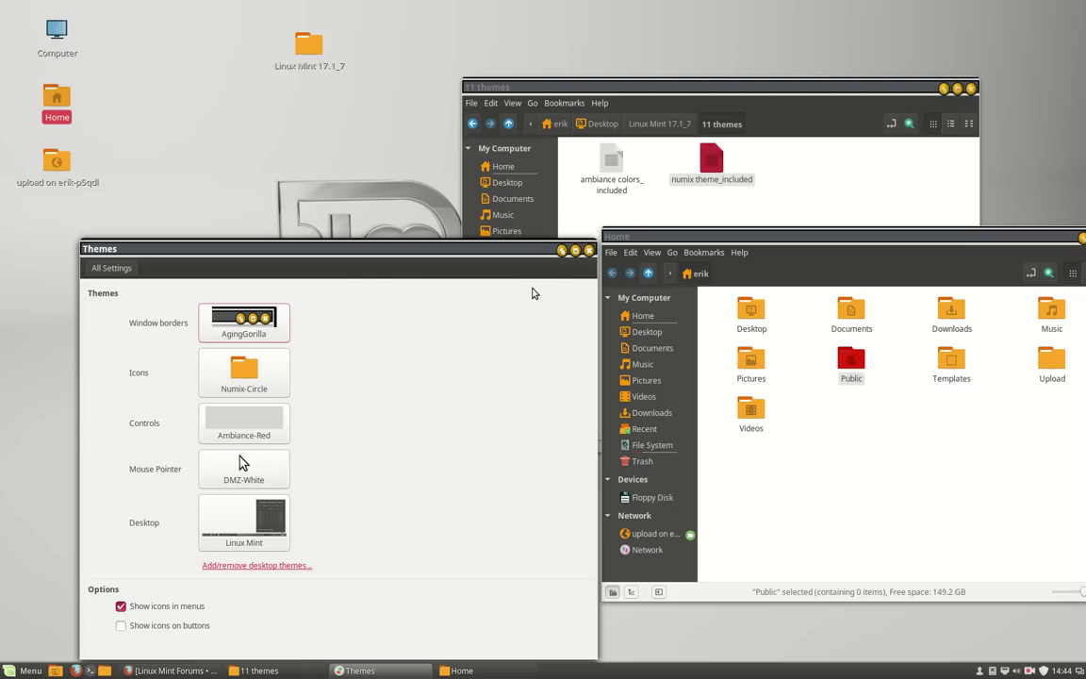
pyautogui.click(252, 319)
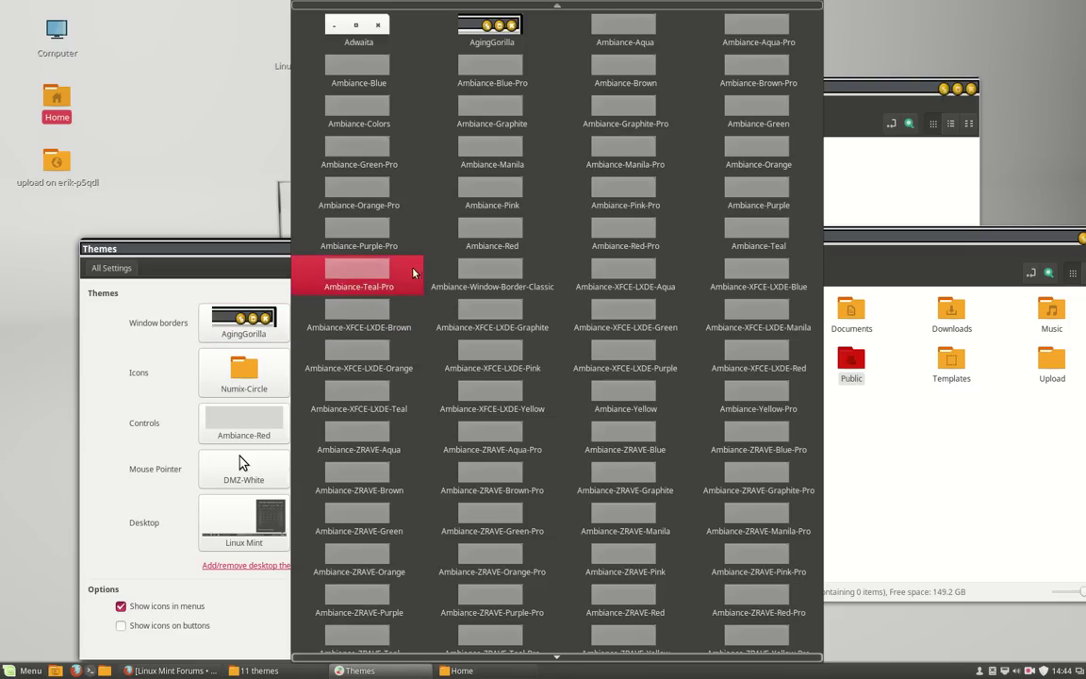
pyautogui.click(506, 238)
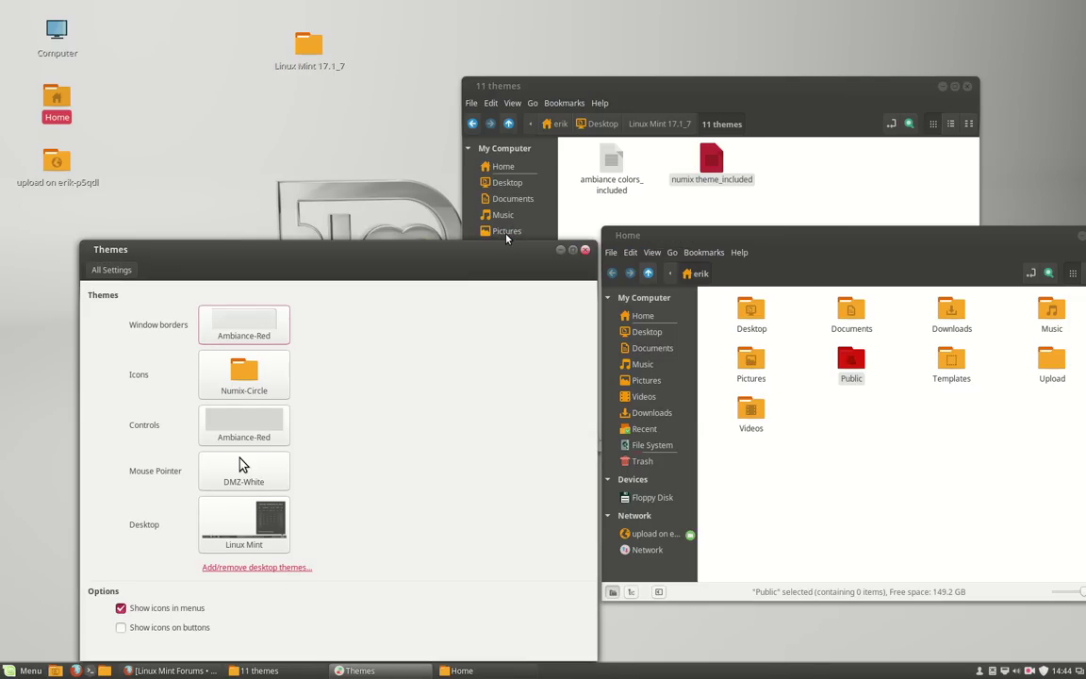
# Step: Close the Themes settings window, then slide the Home folder window aside and close it
pyautogui.click(585, 251)
pyautogui.moveTo(970, 238); pyautogui.dragTo(672, 236)
pyautogui.click(683, 236)
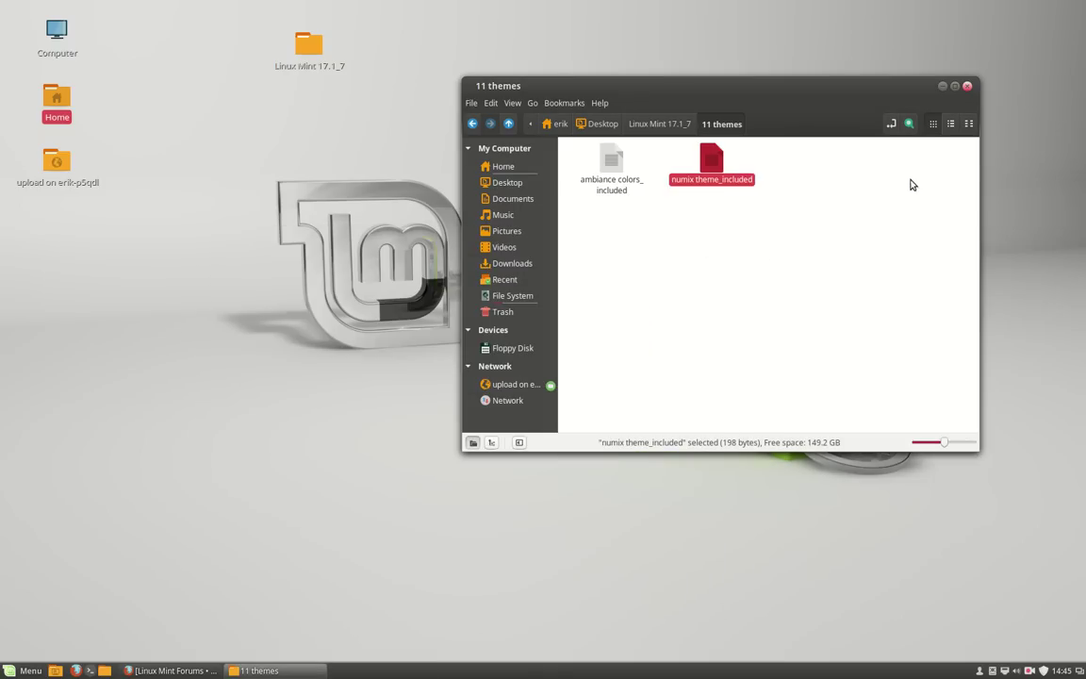